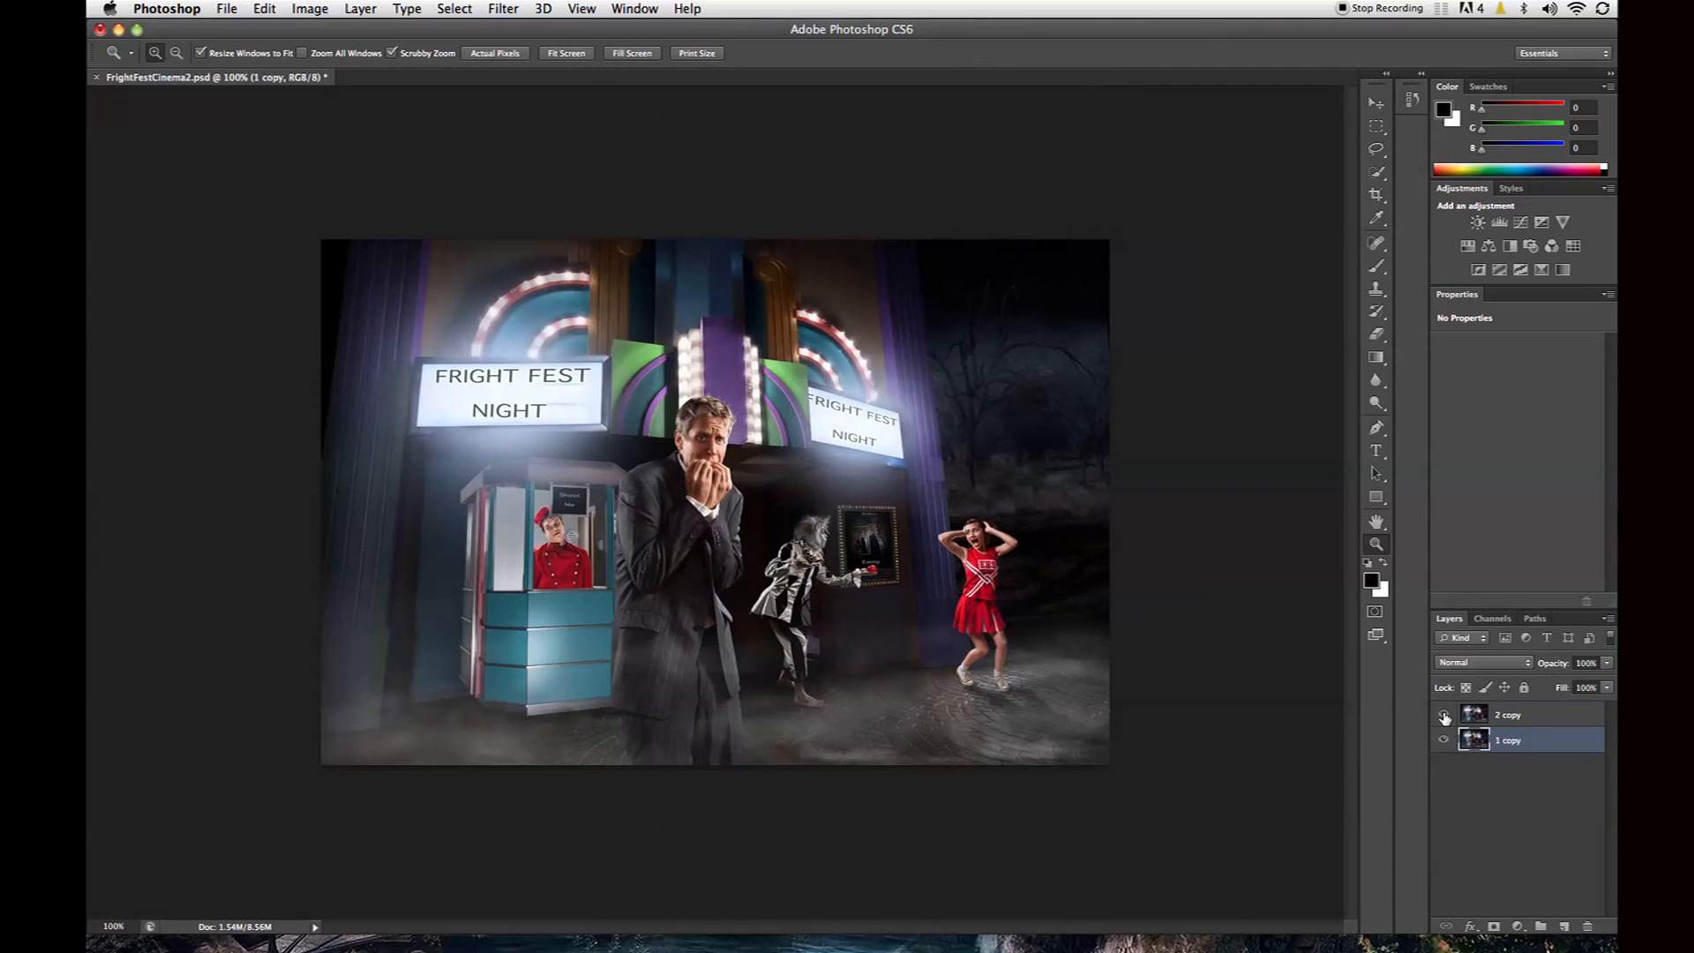
Step: Toggle the visibility of the "2 copy" layer to compare it with the "1 copy" layer
click(1443, 716)
click(1444, 715)
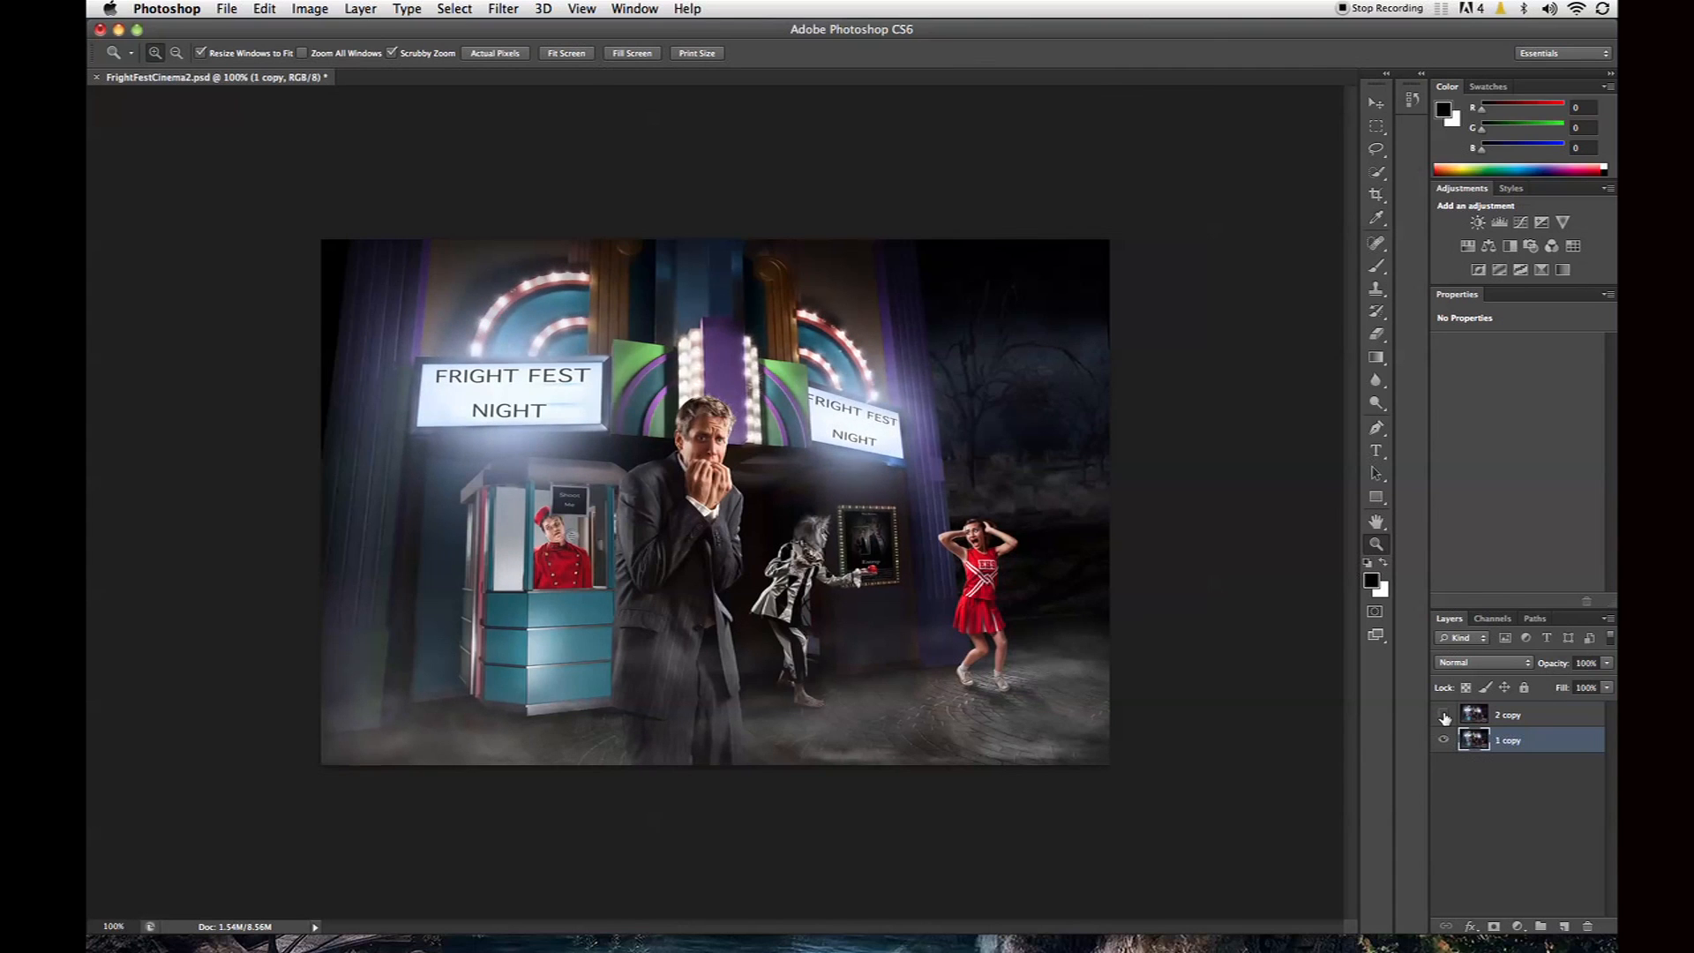
click(1443, 716)
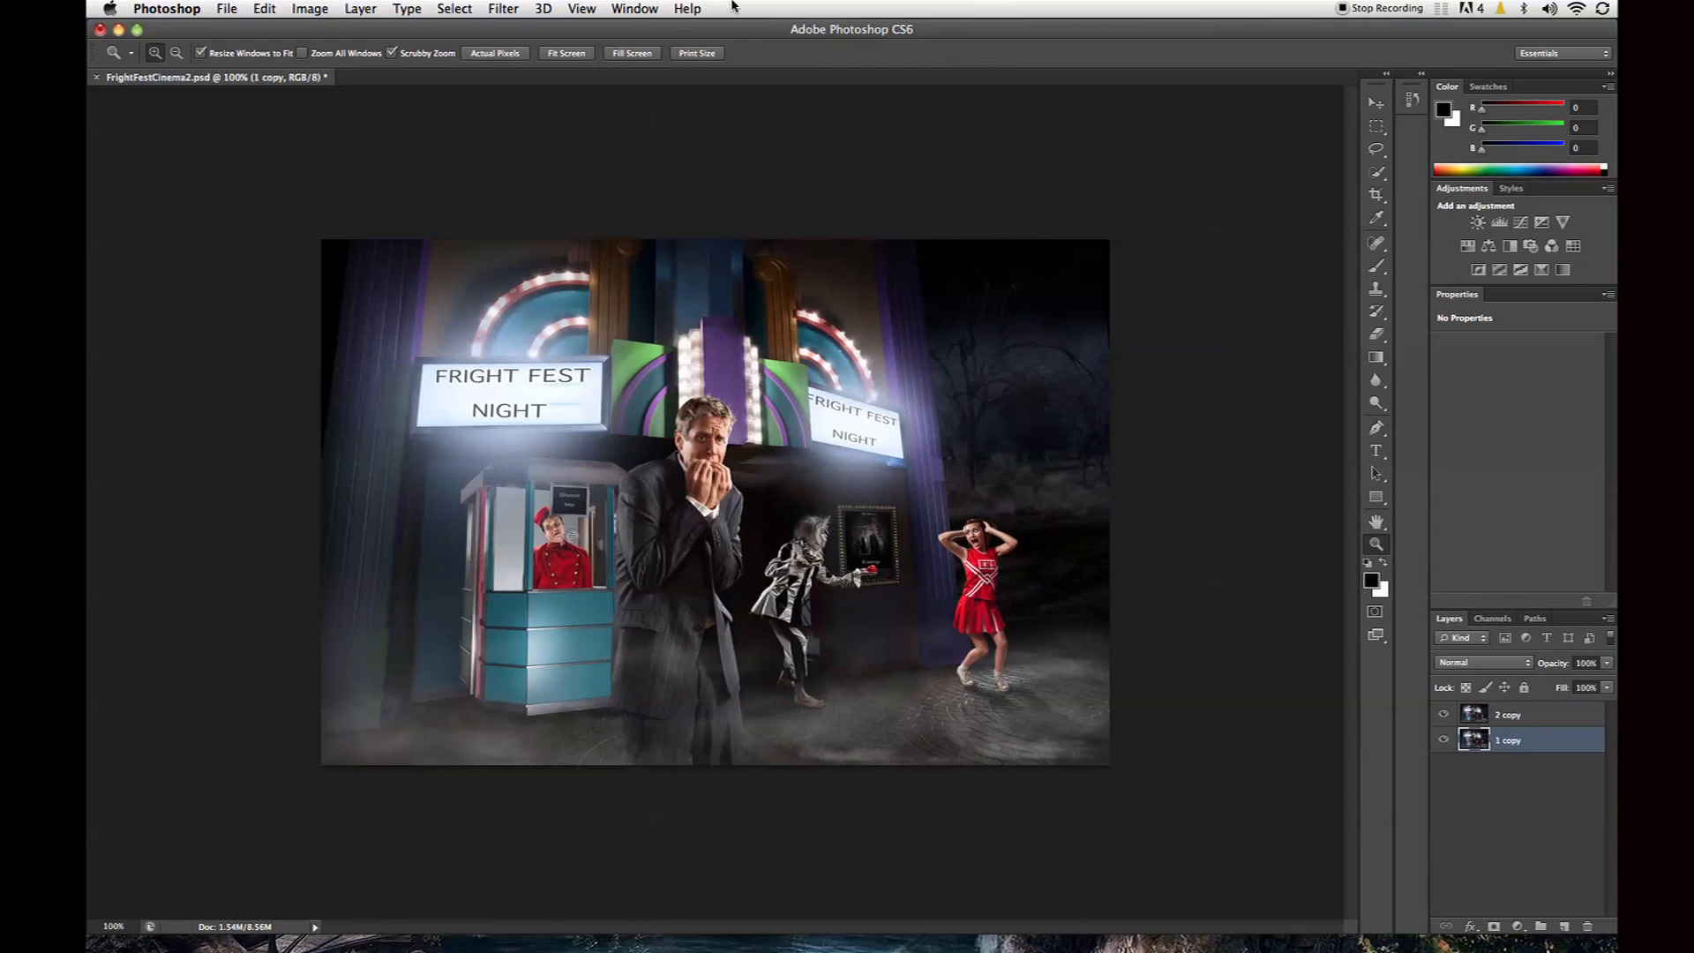
Step: Show the Timeline and make animation frames from the two layers
click(633, 7)
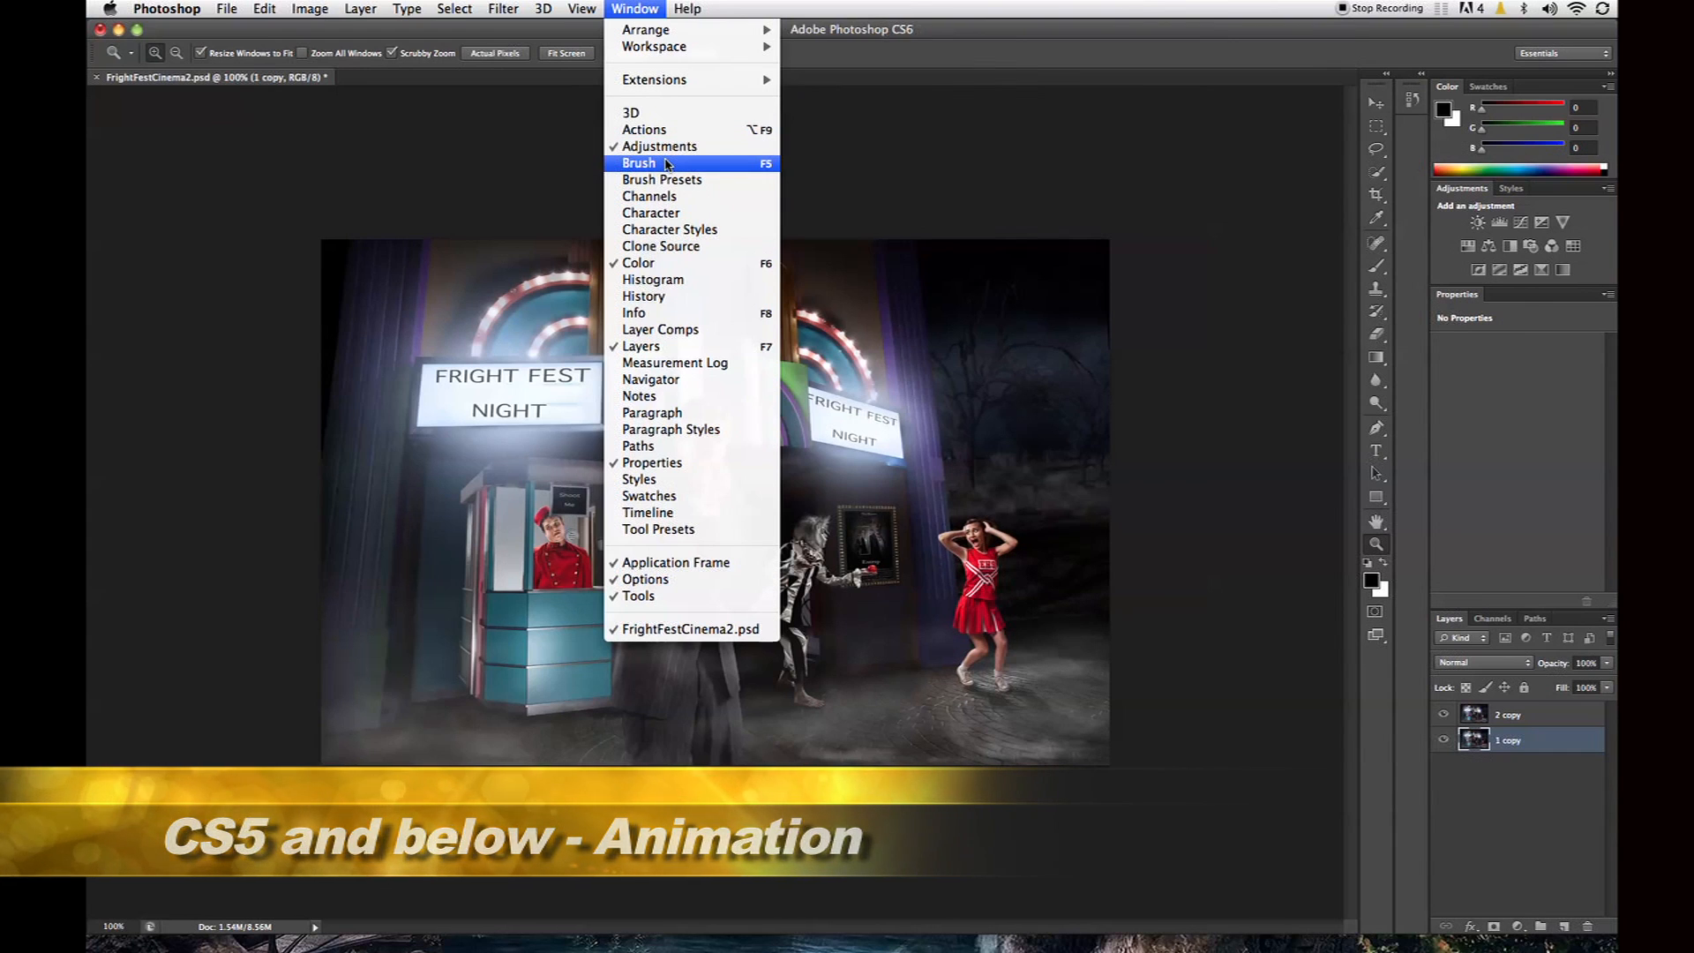
click(738, 517)
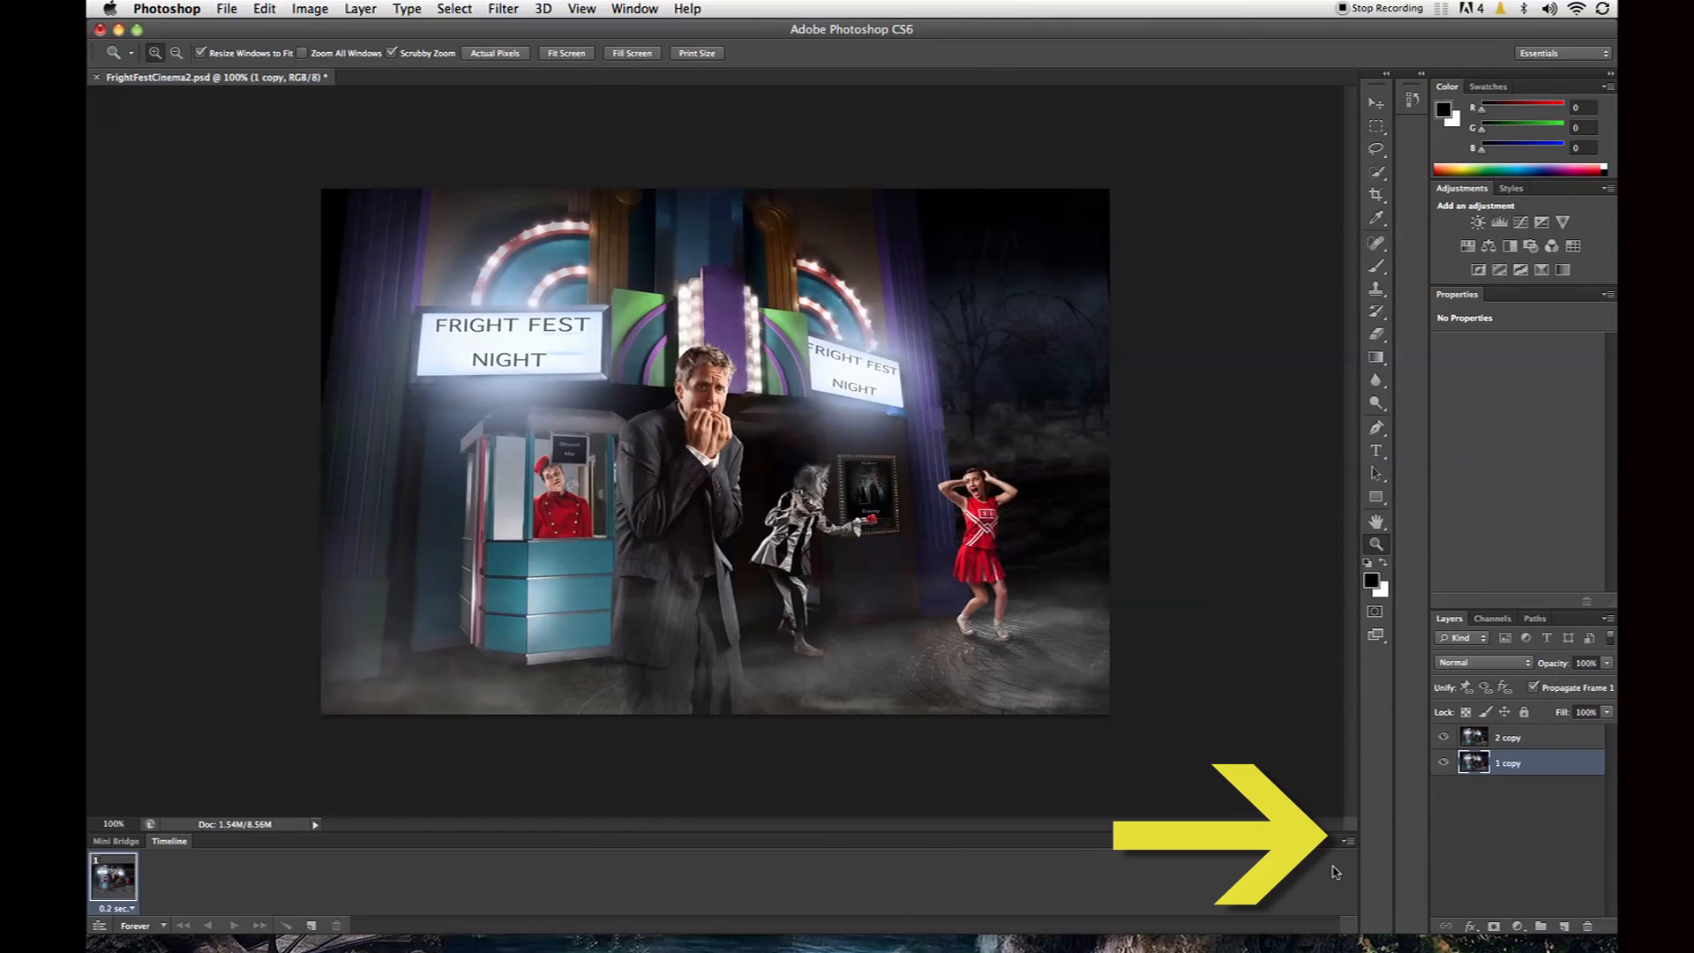
click(1347, 843)
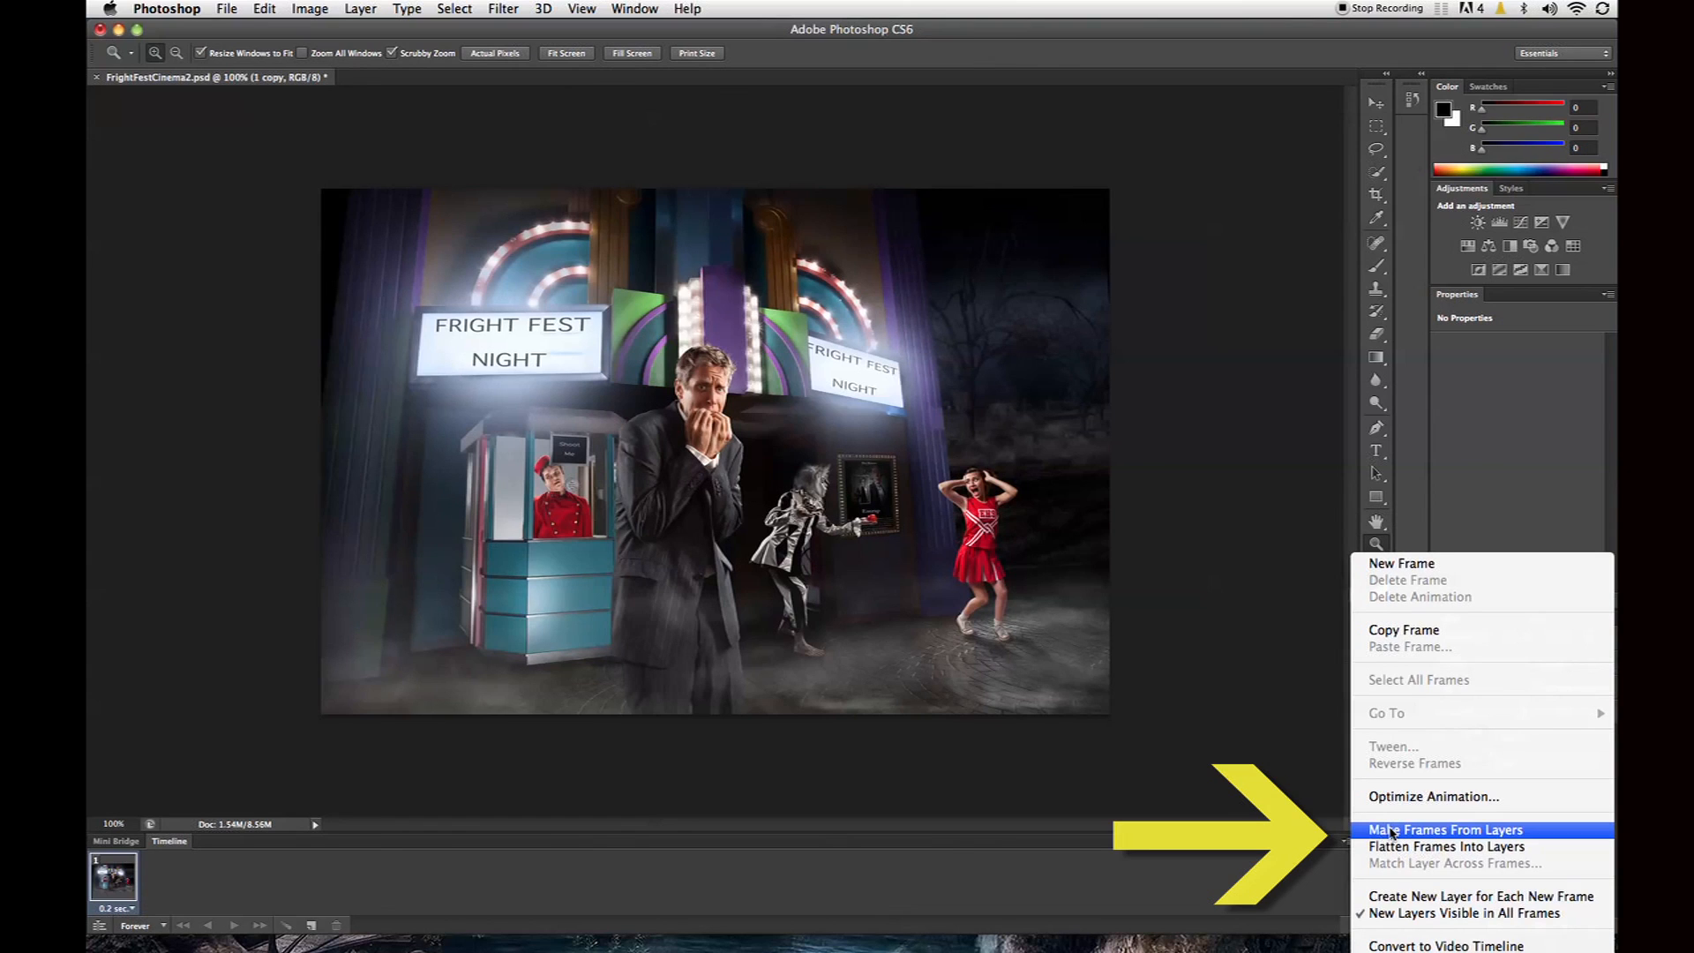
click(1390, 830)
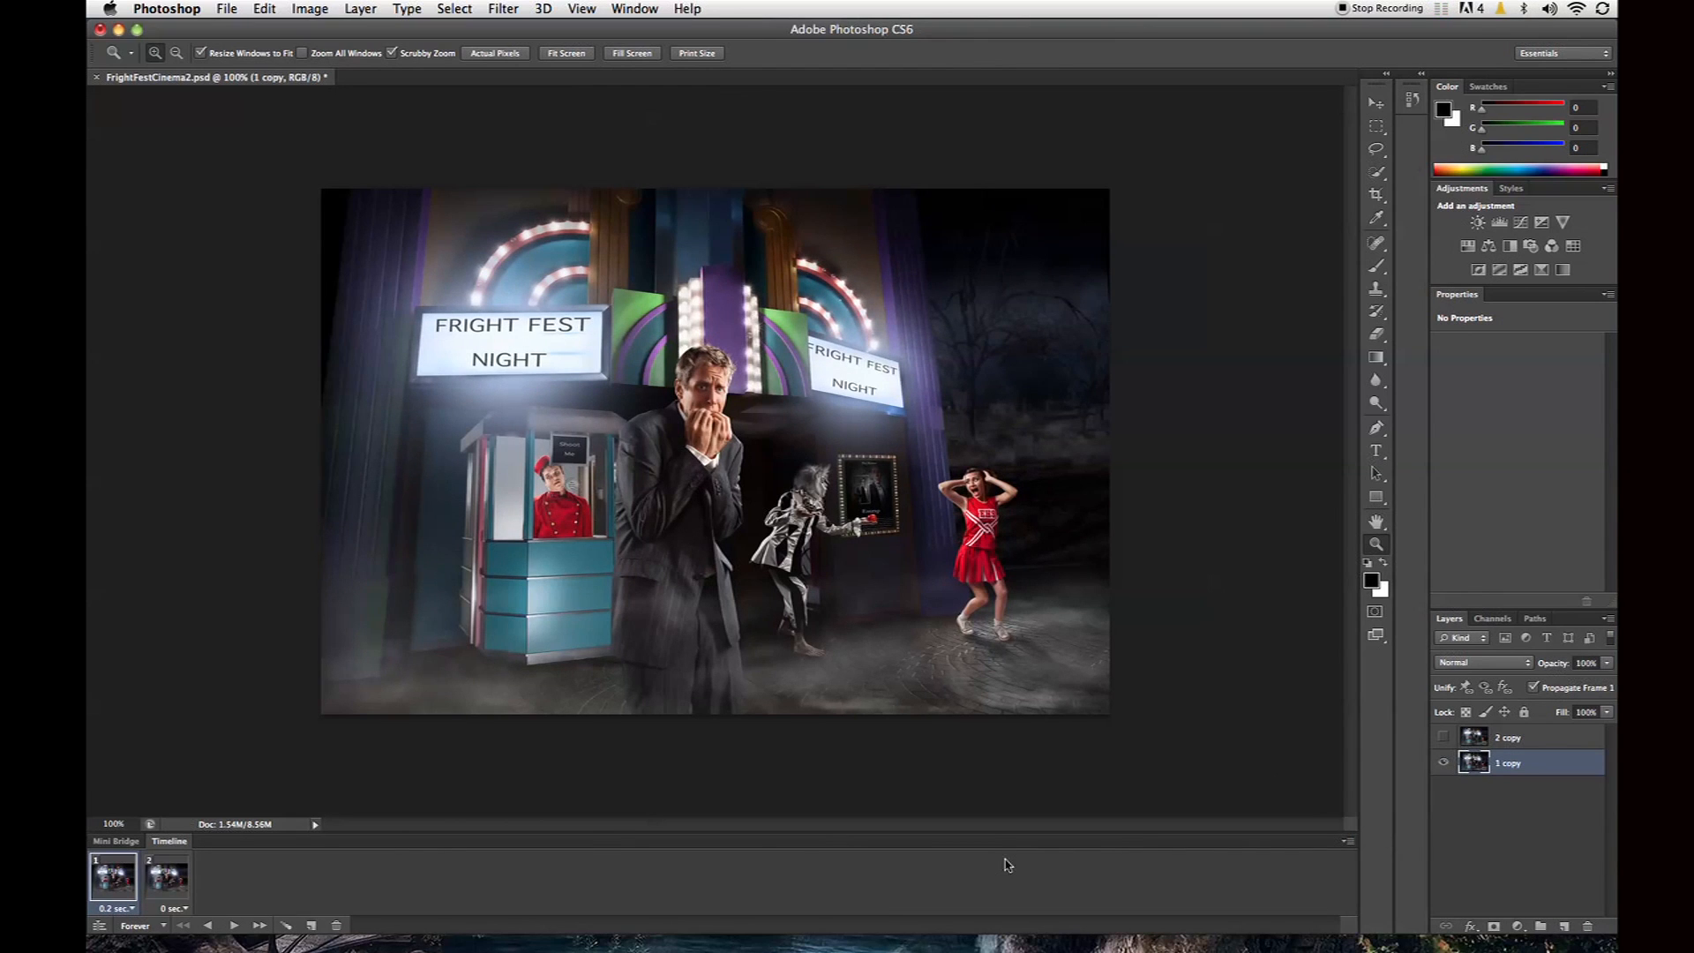
Step: Set the second frame's delay to 0.2 seconds, playing and stopping the animation before and after the change
click(234, 925)
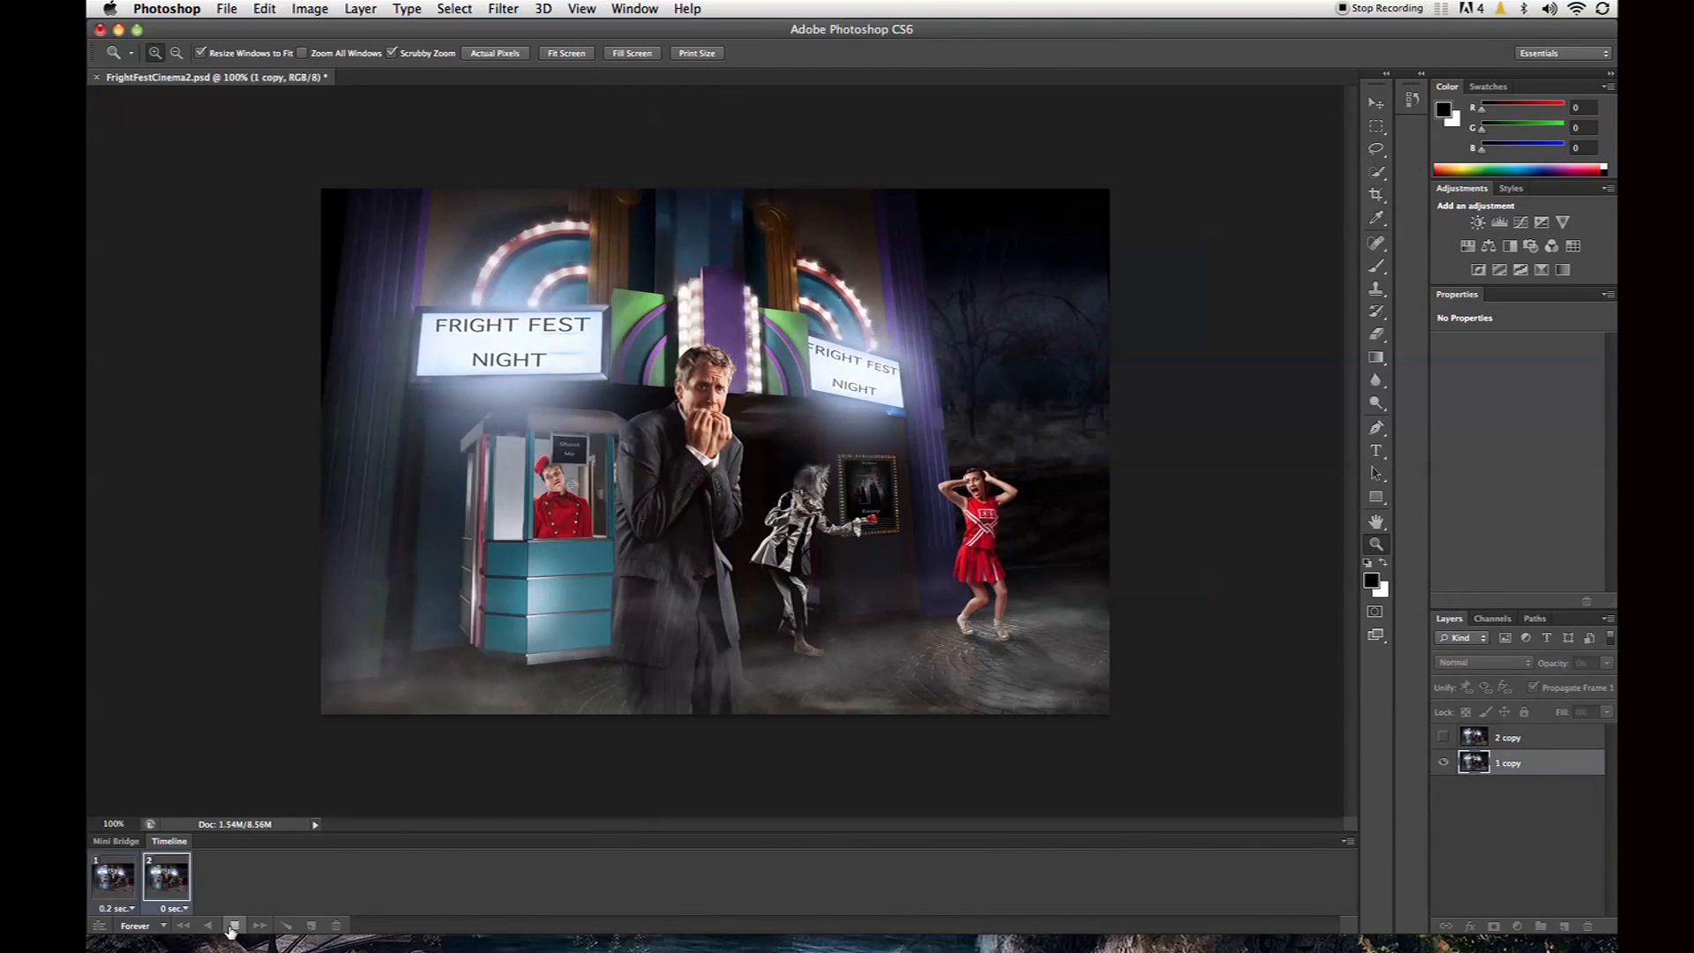
click(234, 925)
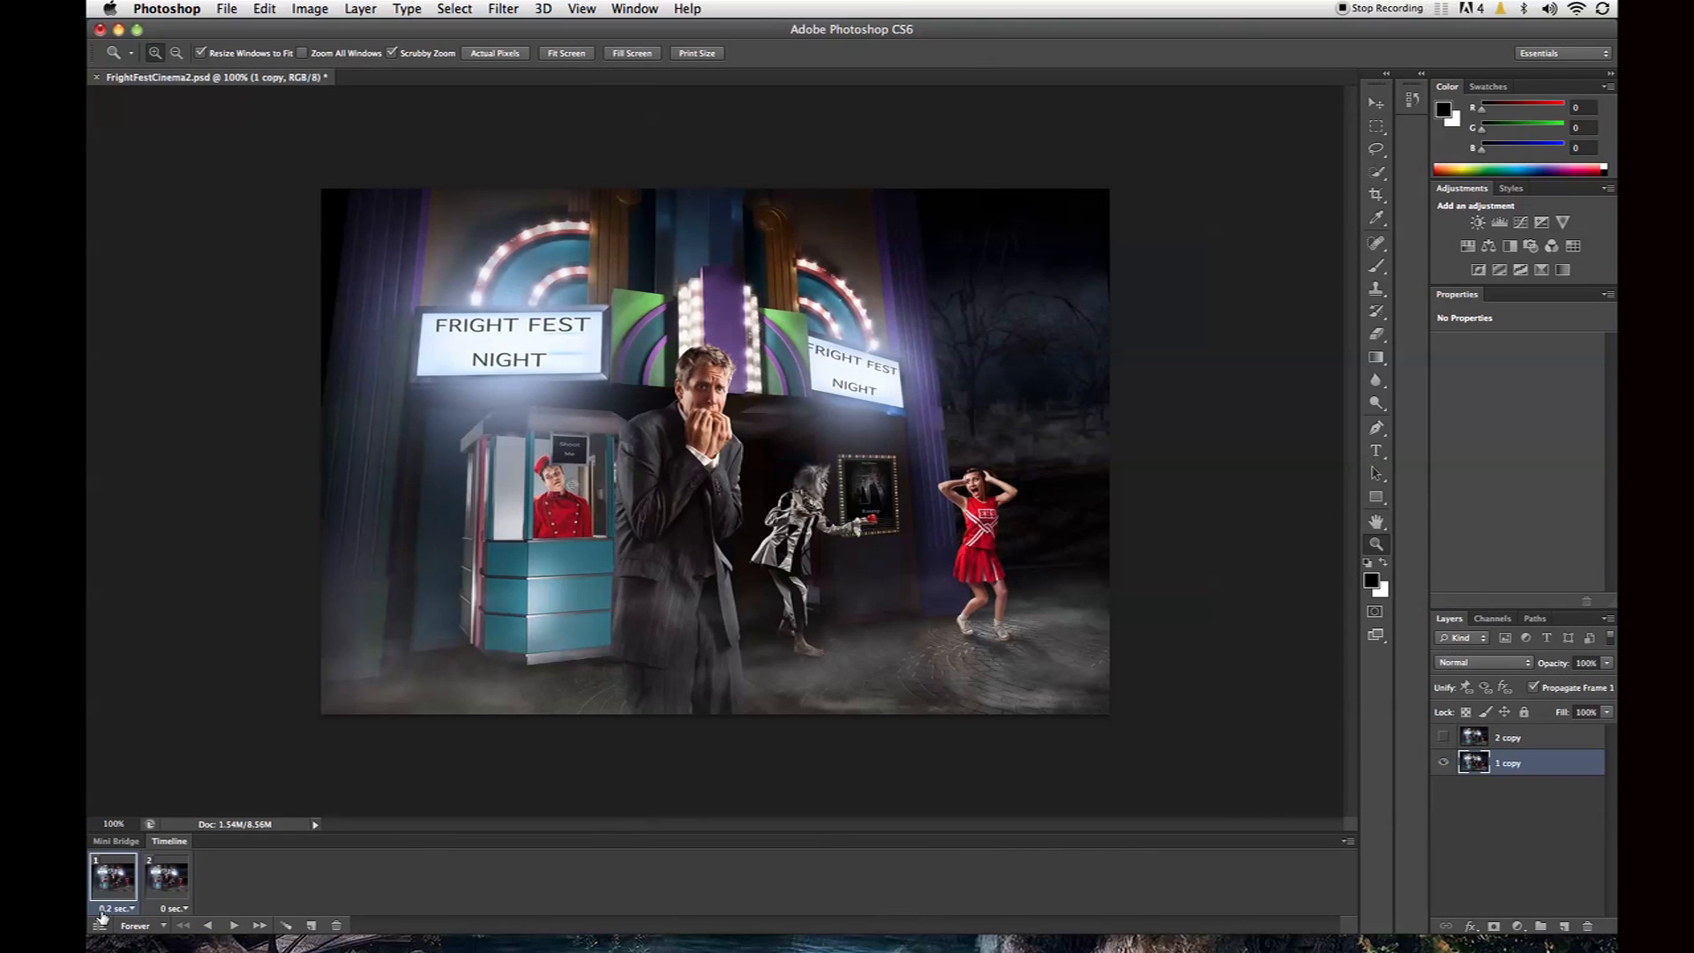
click(185, 908)
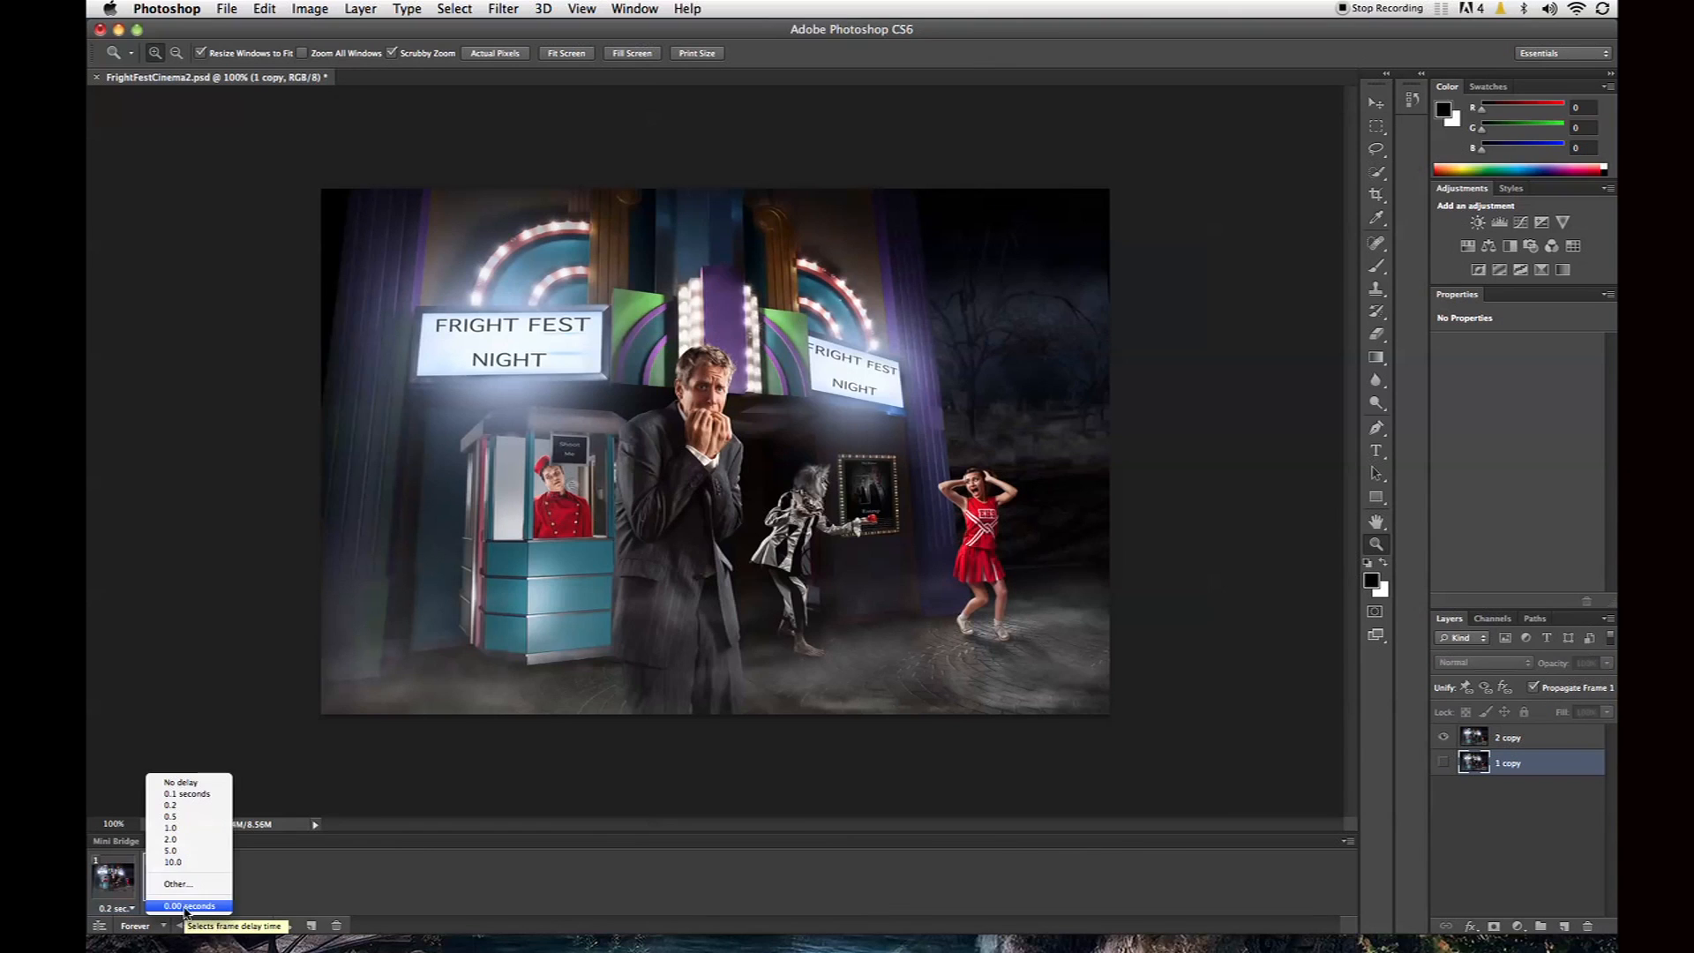
click(172, 805)
click(233, 924)
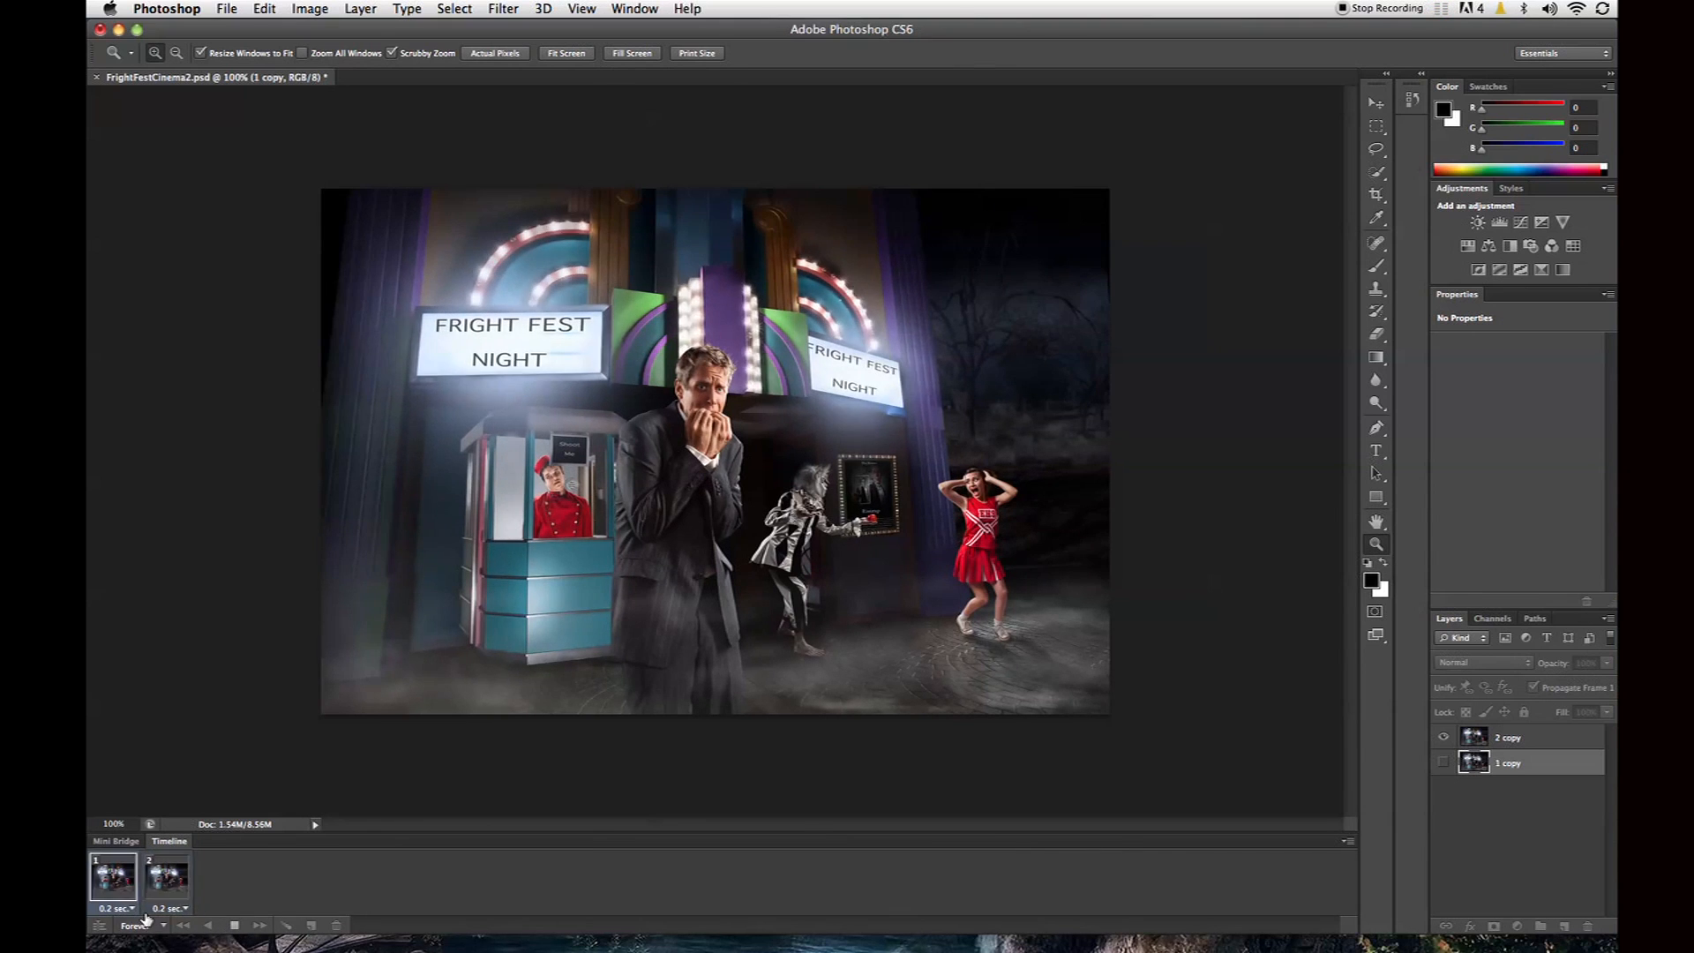
click(233, 926)
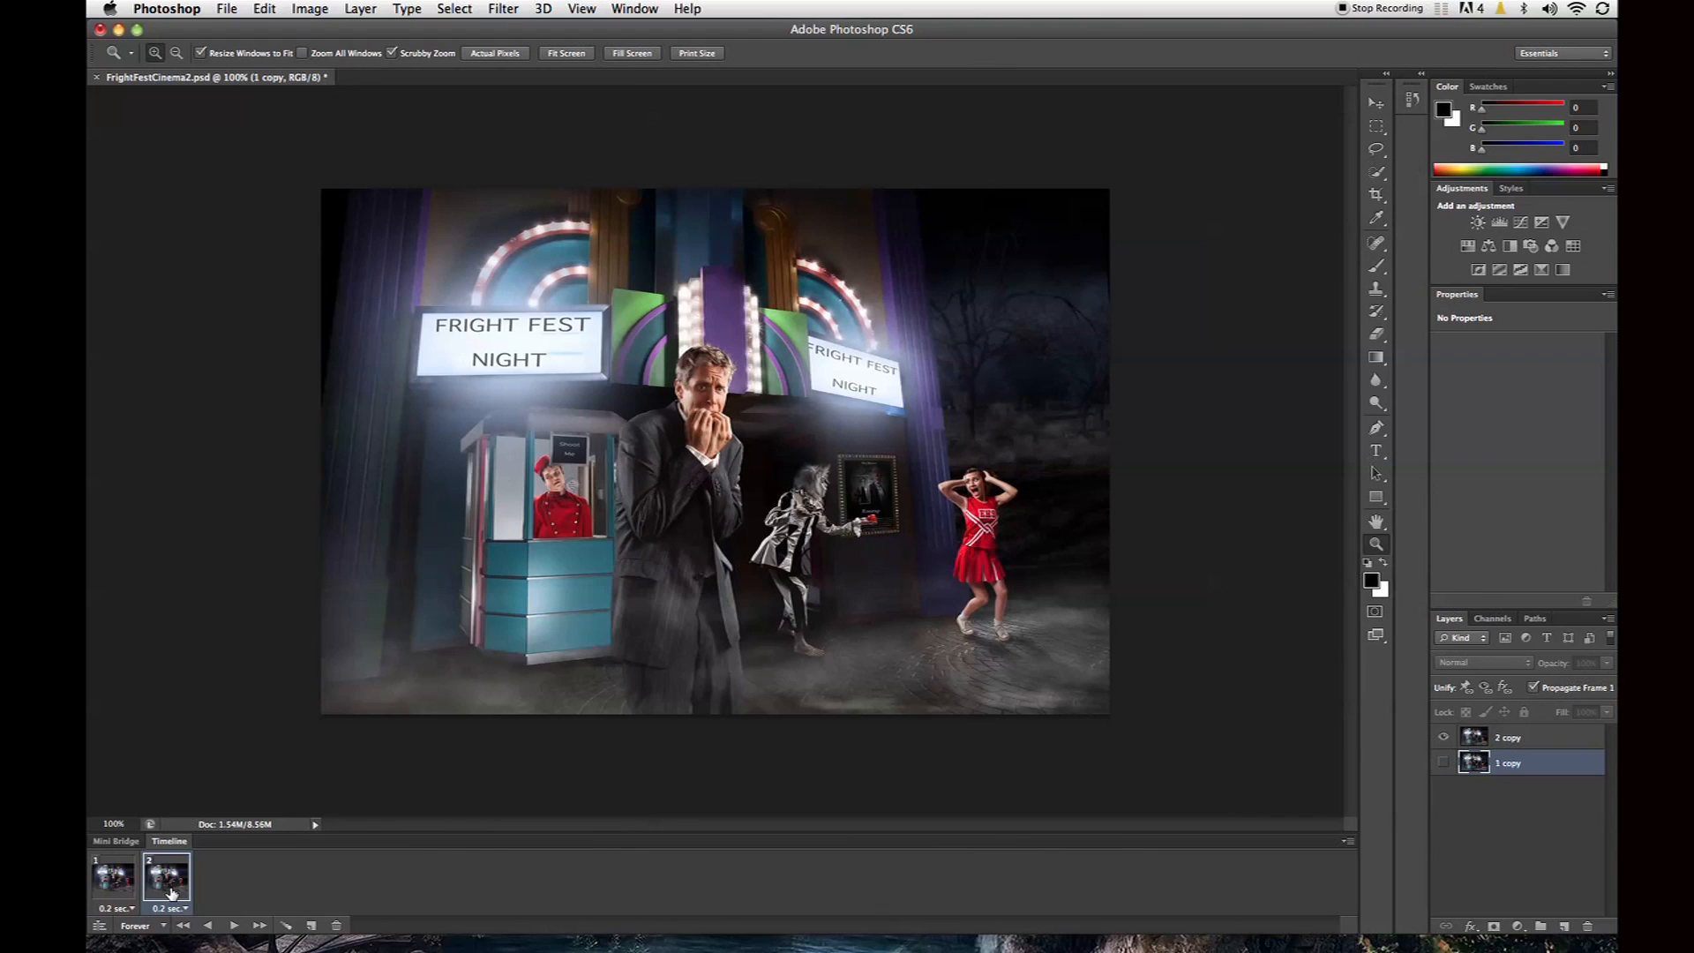
Step: Set a custom delay of 0.3 seconds for both frames and preview the animation
click(127, 909)
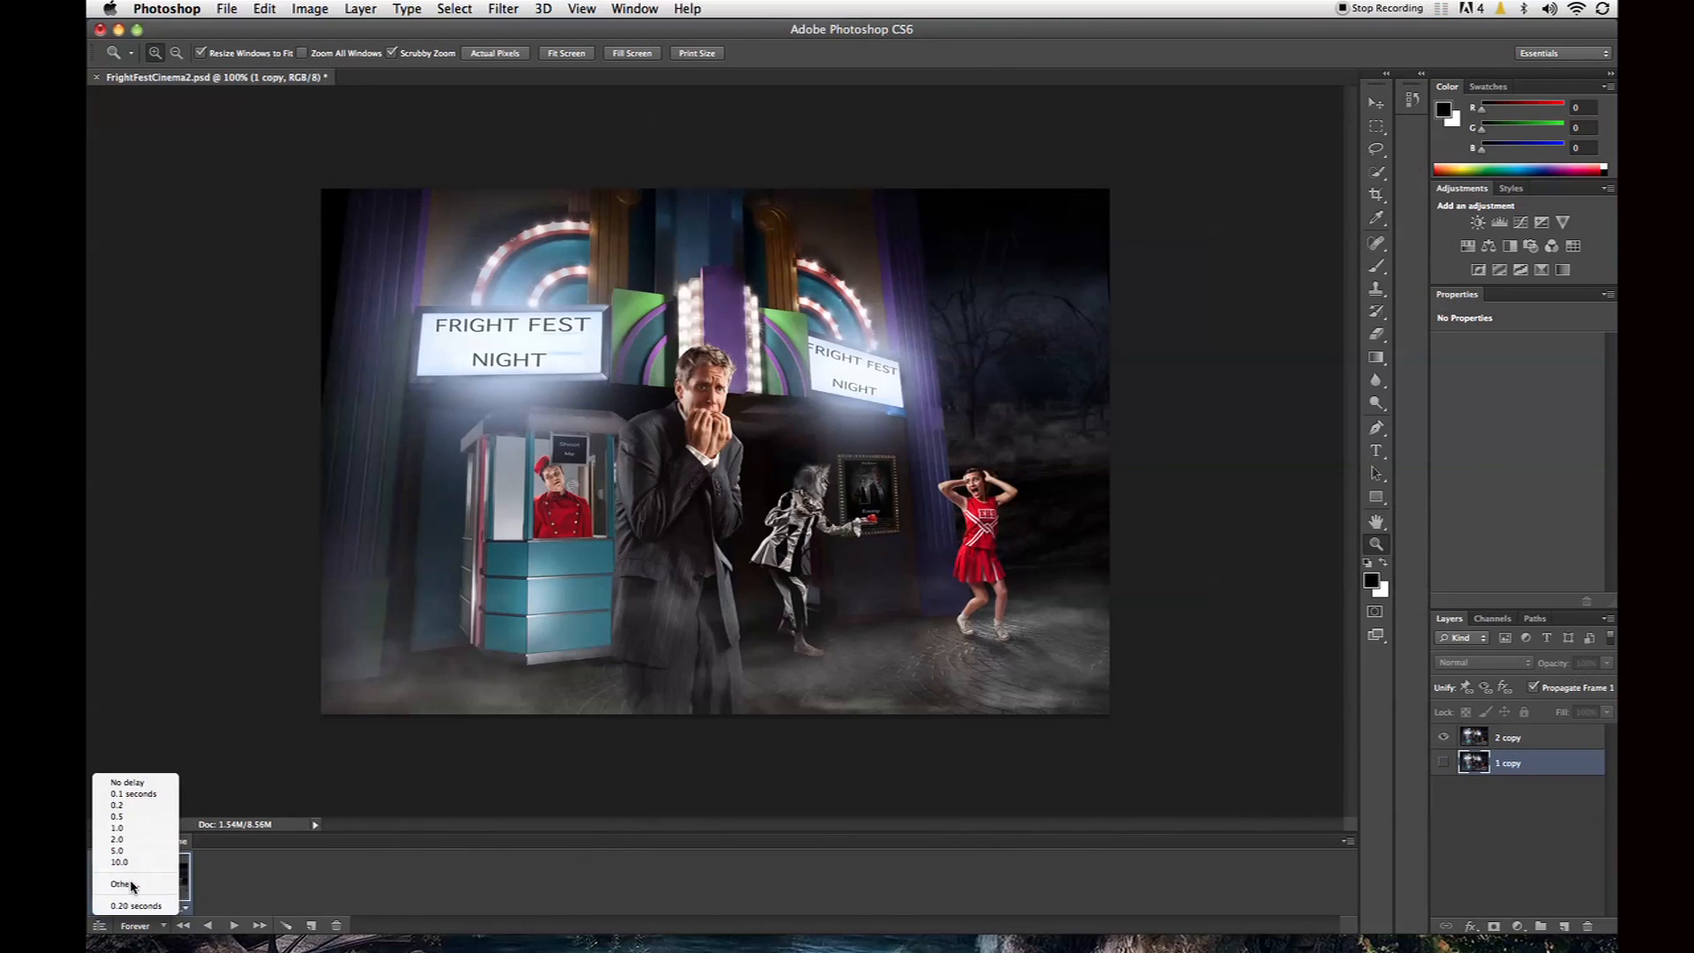
click(123, 883)
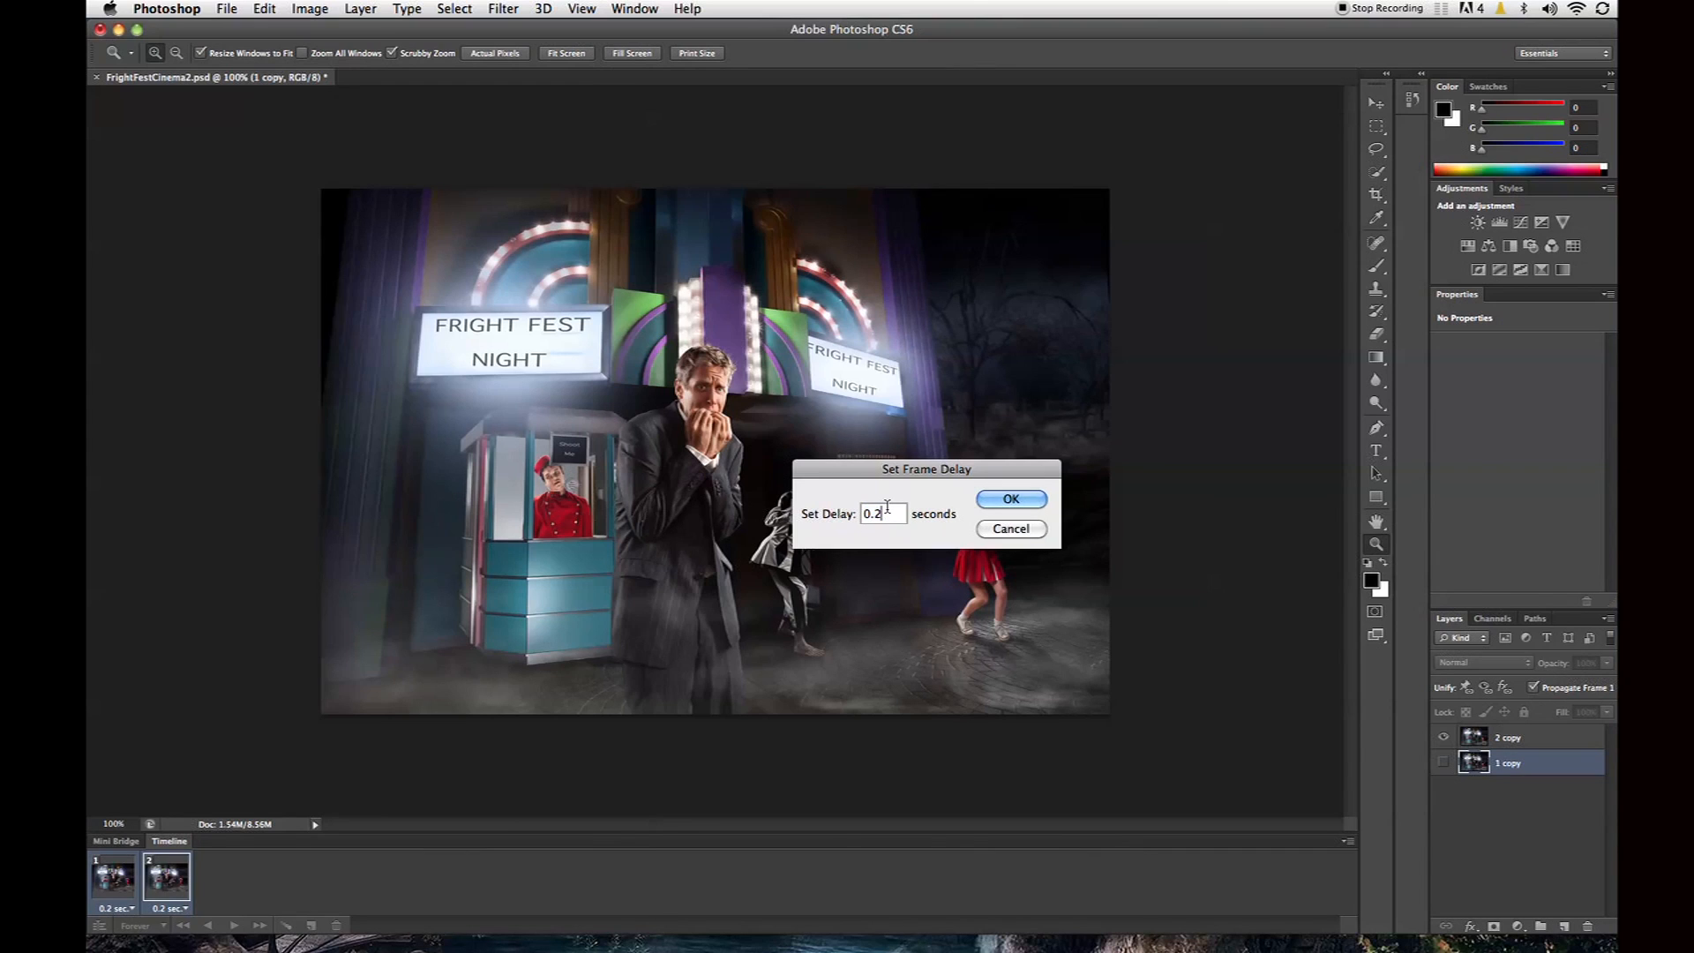
text(0.3)
key(Return)
click(235, 925)
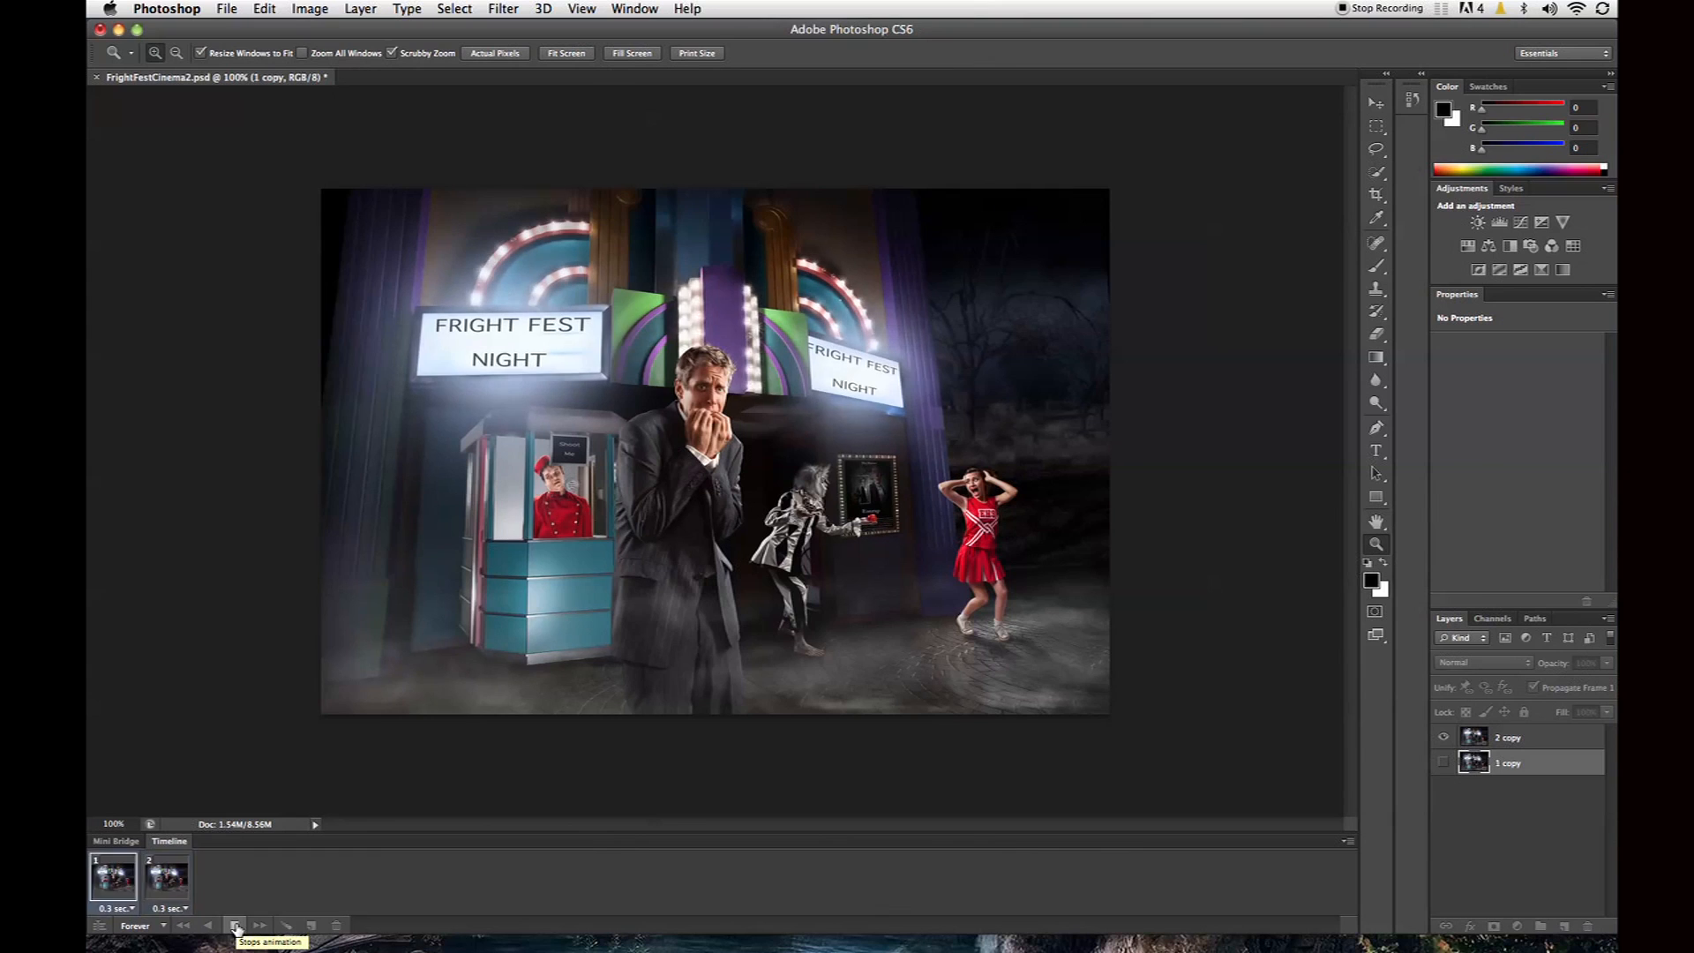
click(235, 925)
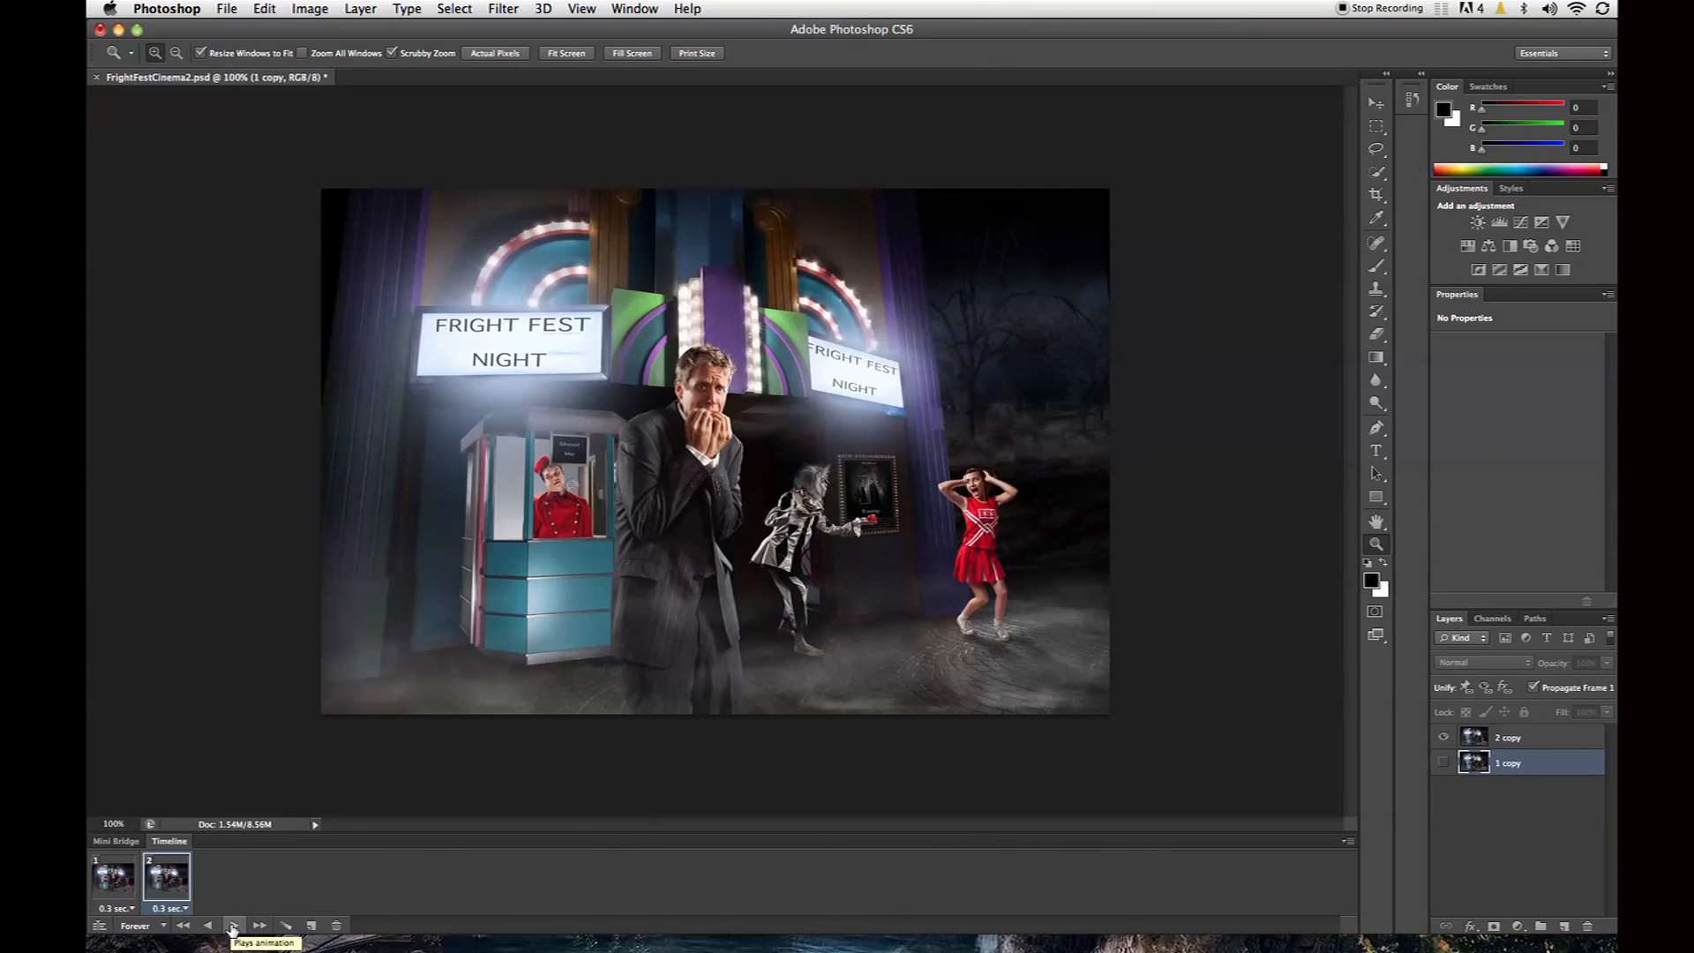
Step: Try looping the animation 3 times with a playback, and set the looping option back to Forever
click(162, 926)
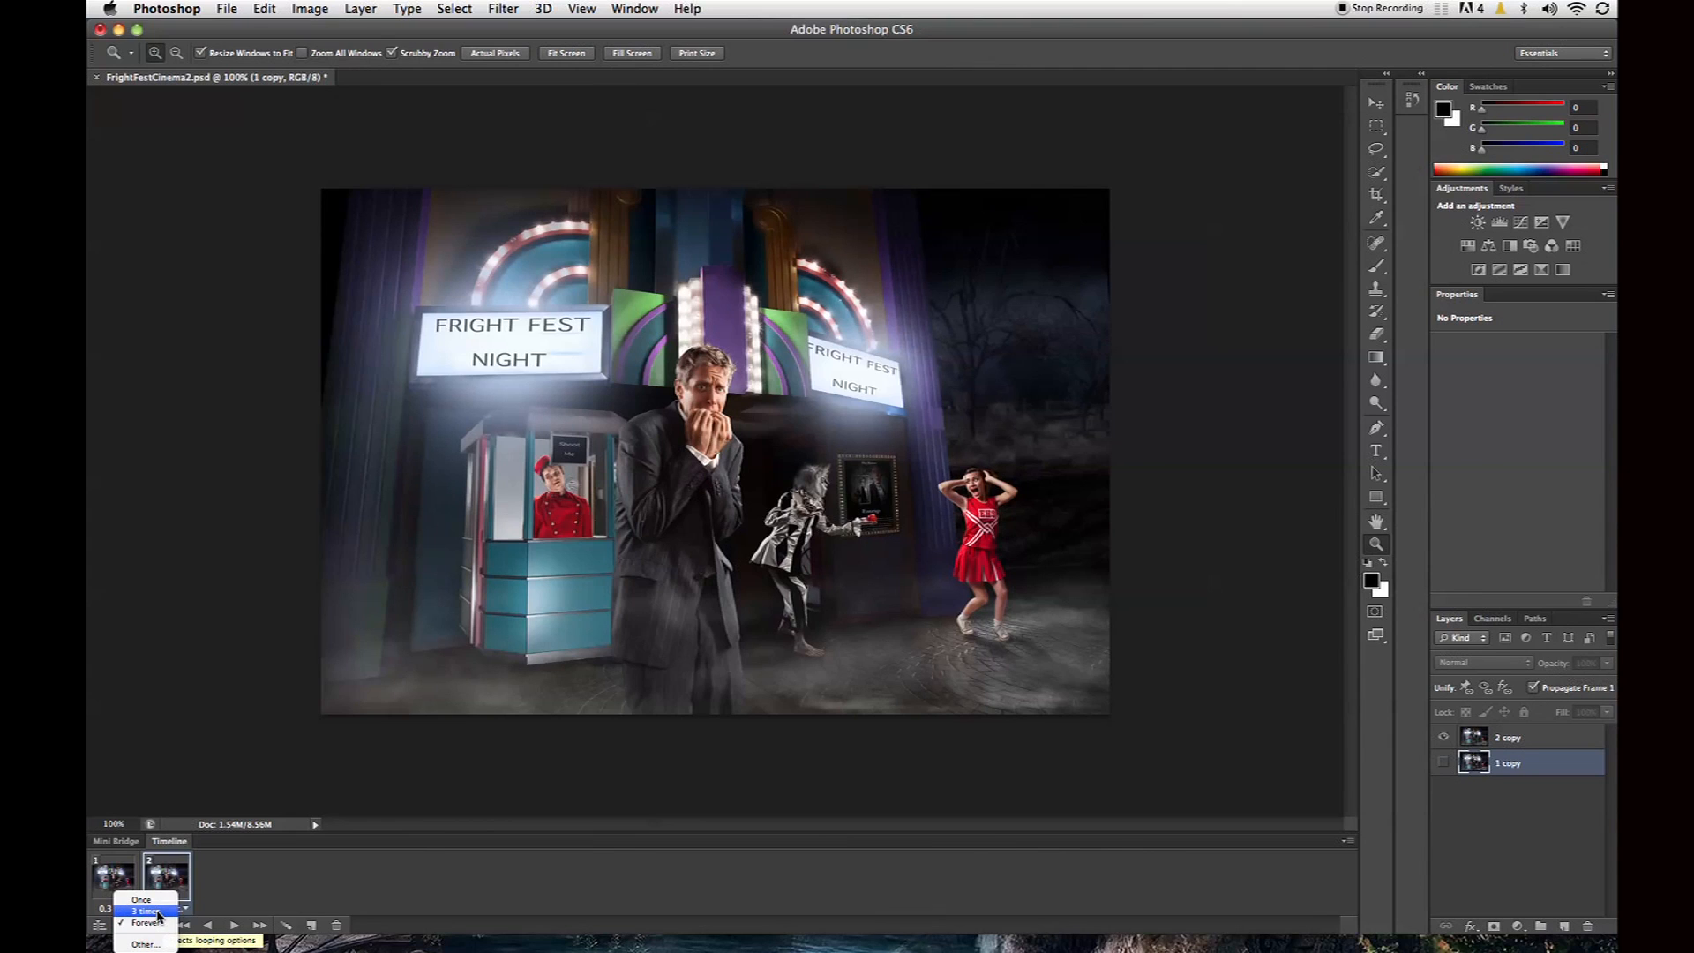
click(146, 910)
click(234, 925)
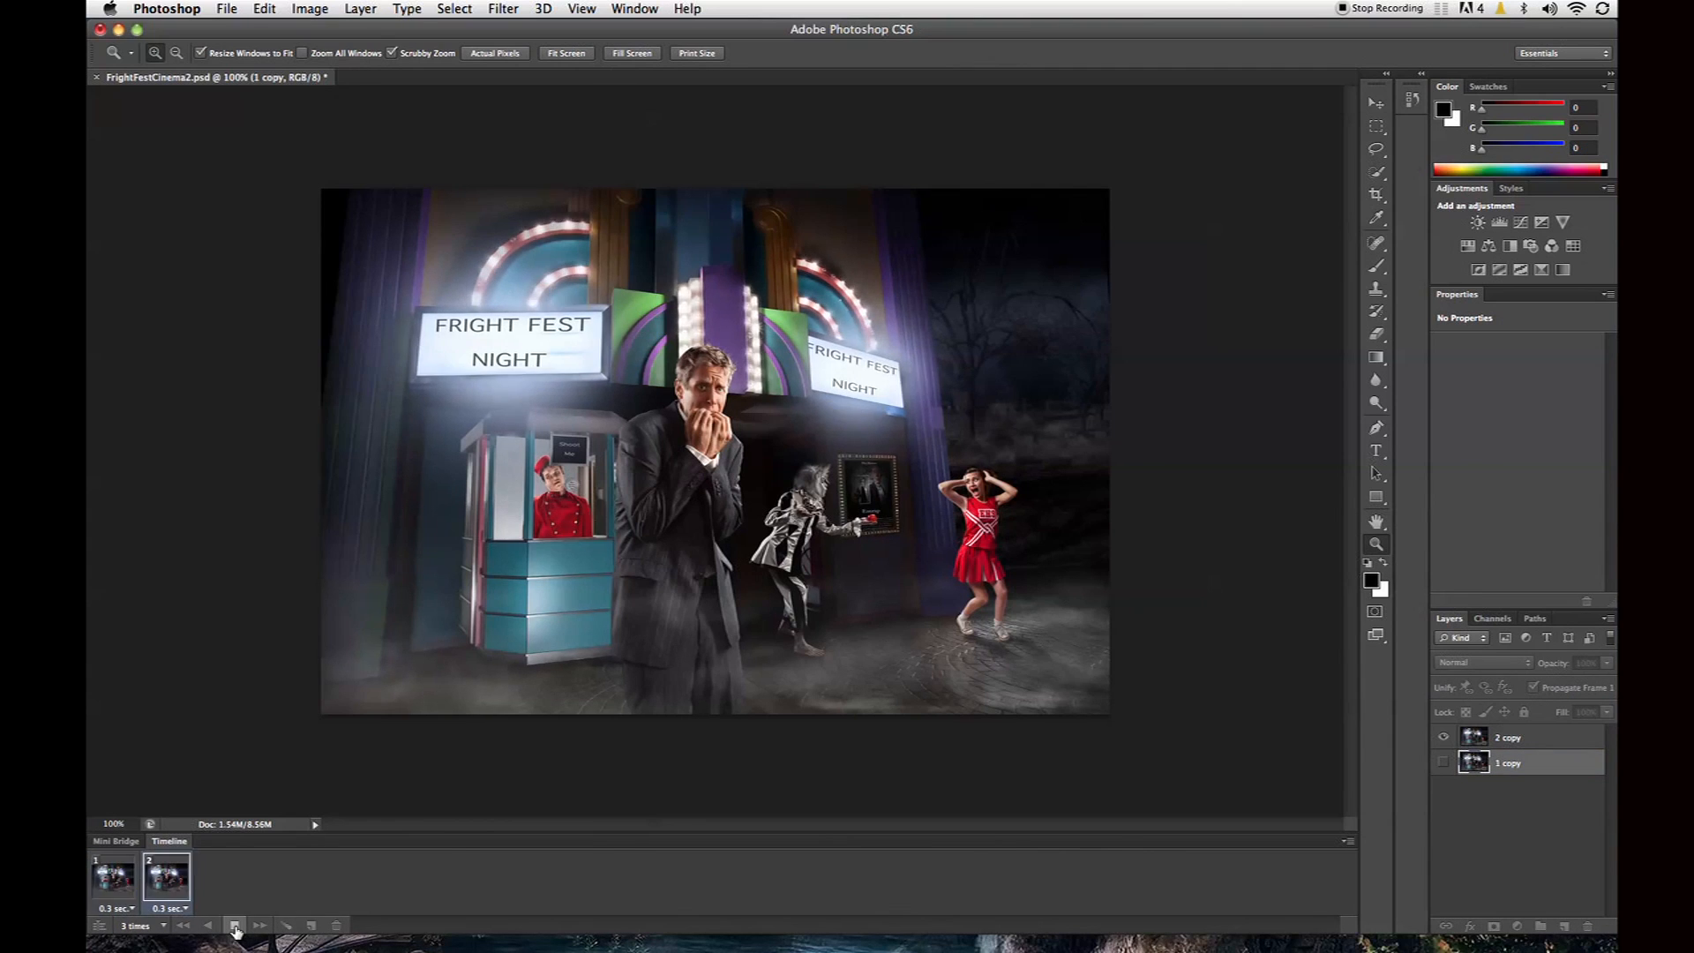
click(141, 924)
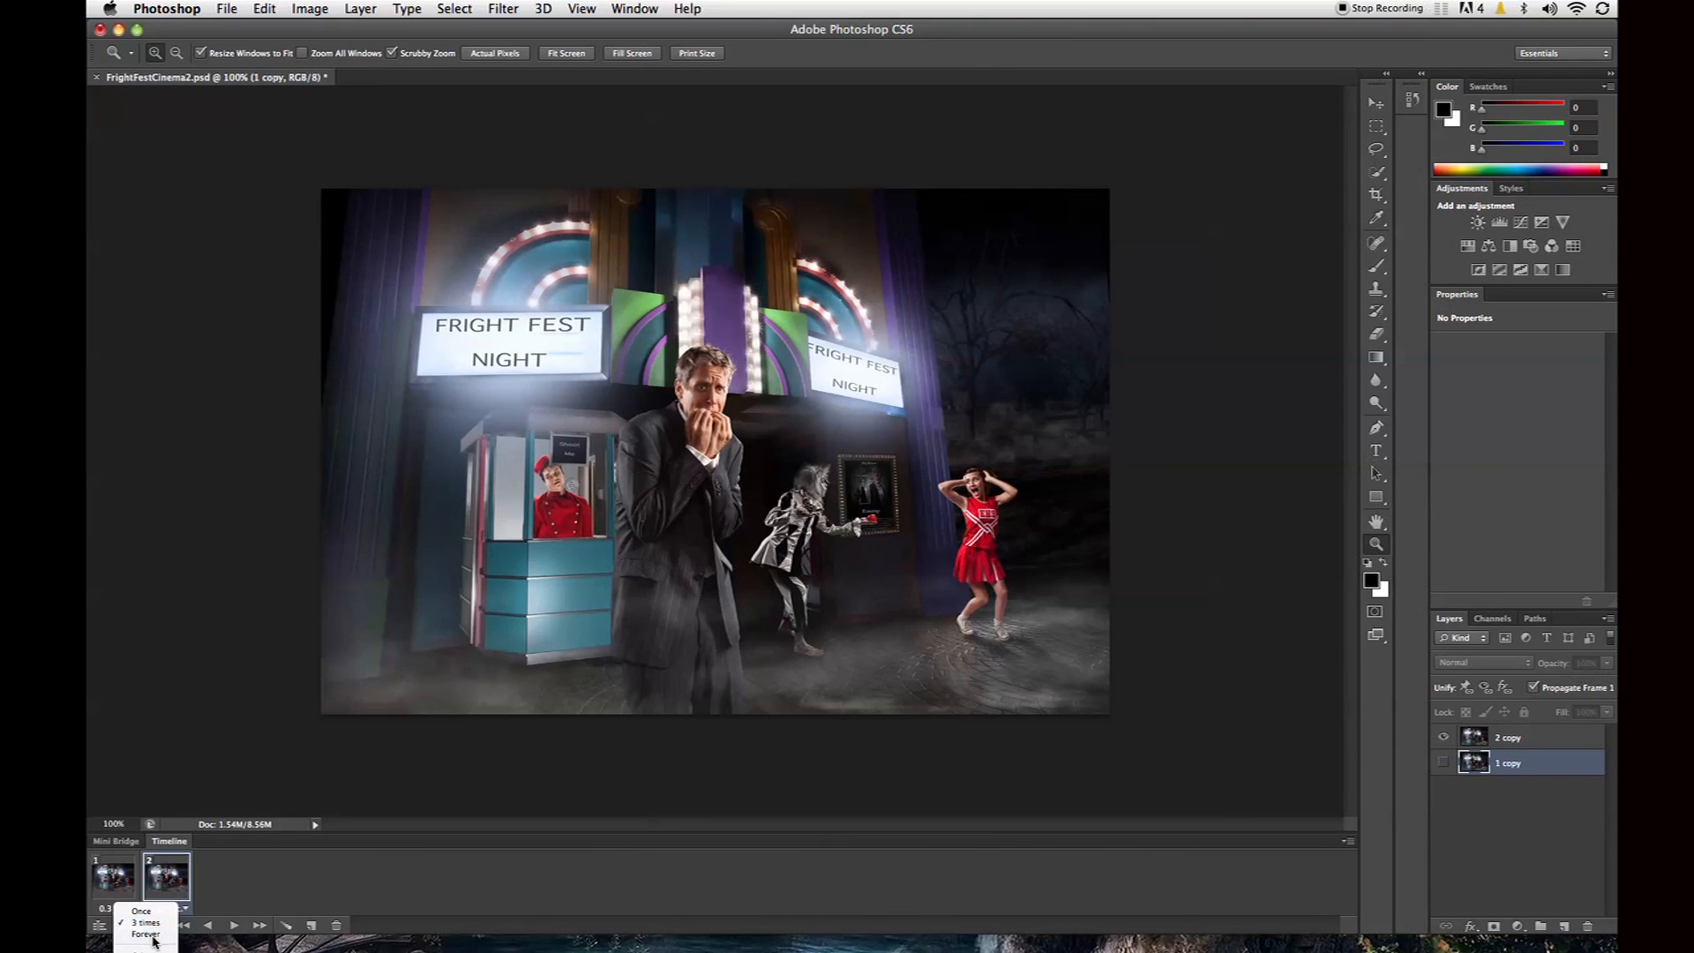
click(145, 933)
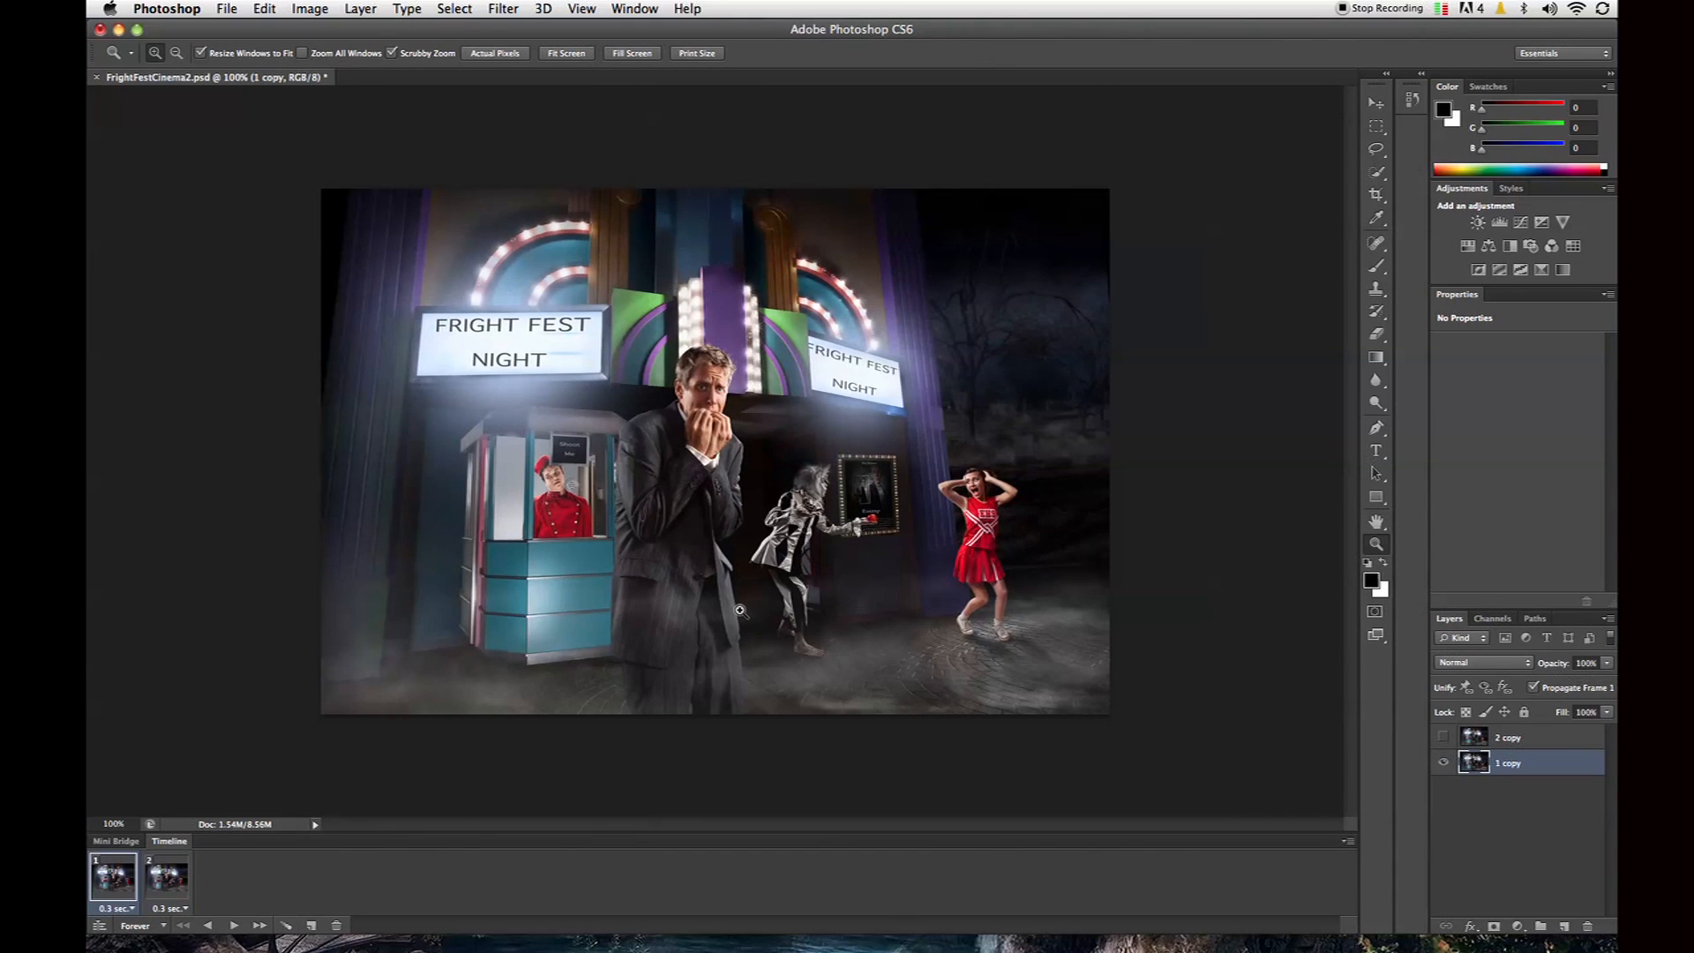
Step: Start a Save for Web export of the animation with GIF as the file format
click(227, 7)
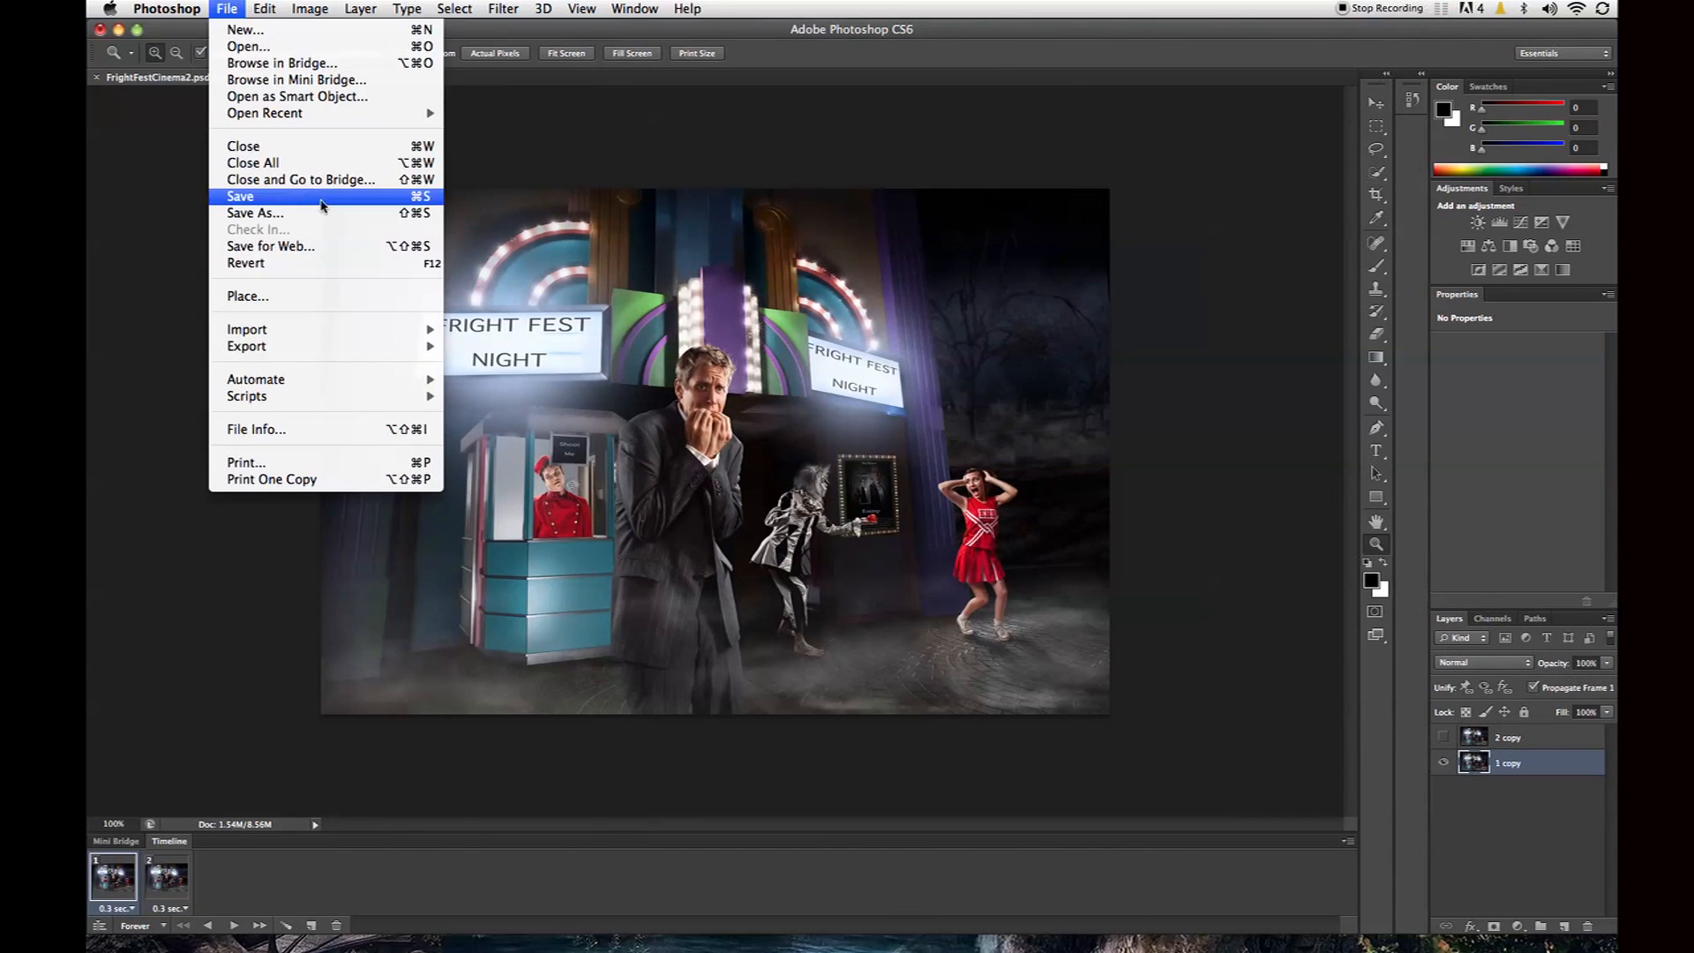
click(327, 248)
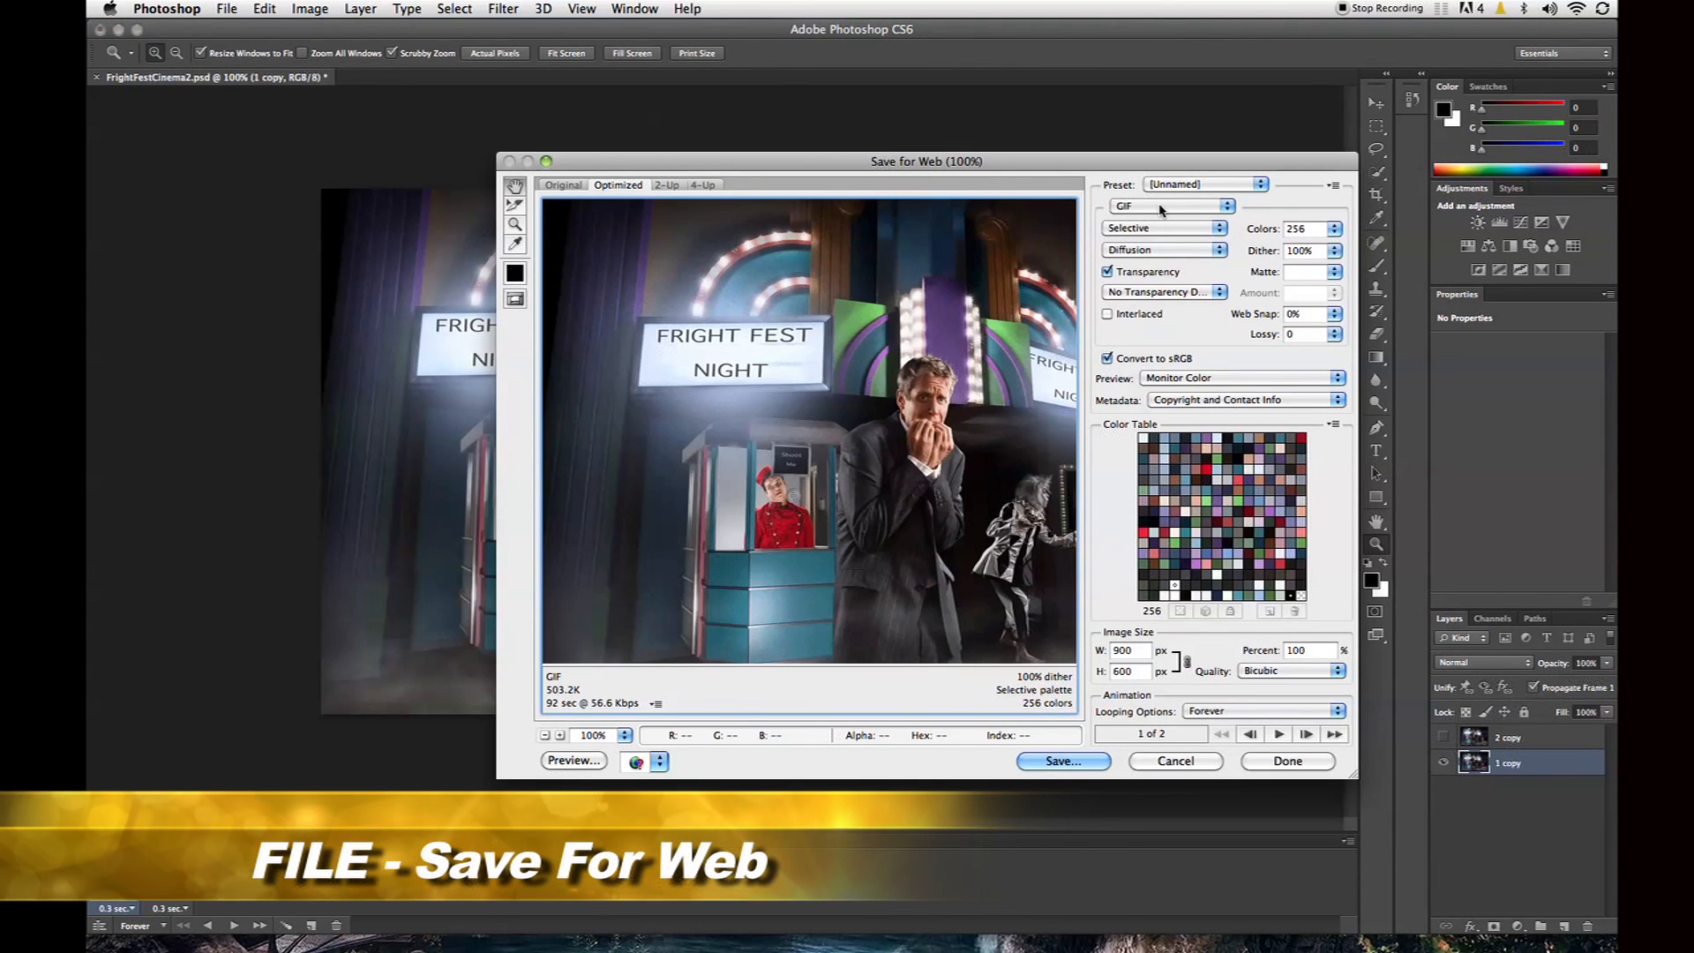
click(1161, 209)
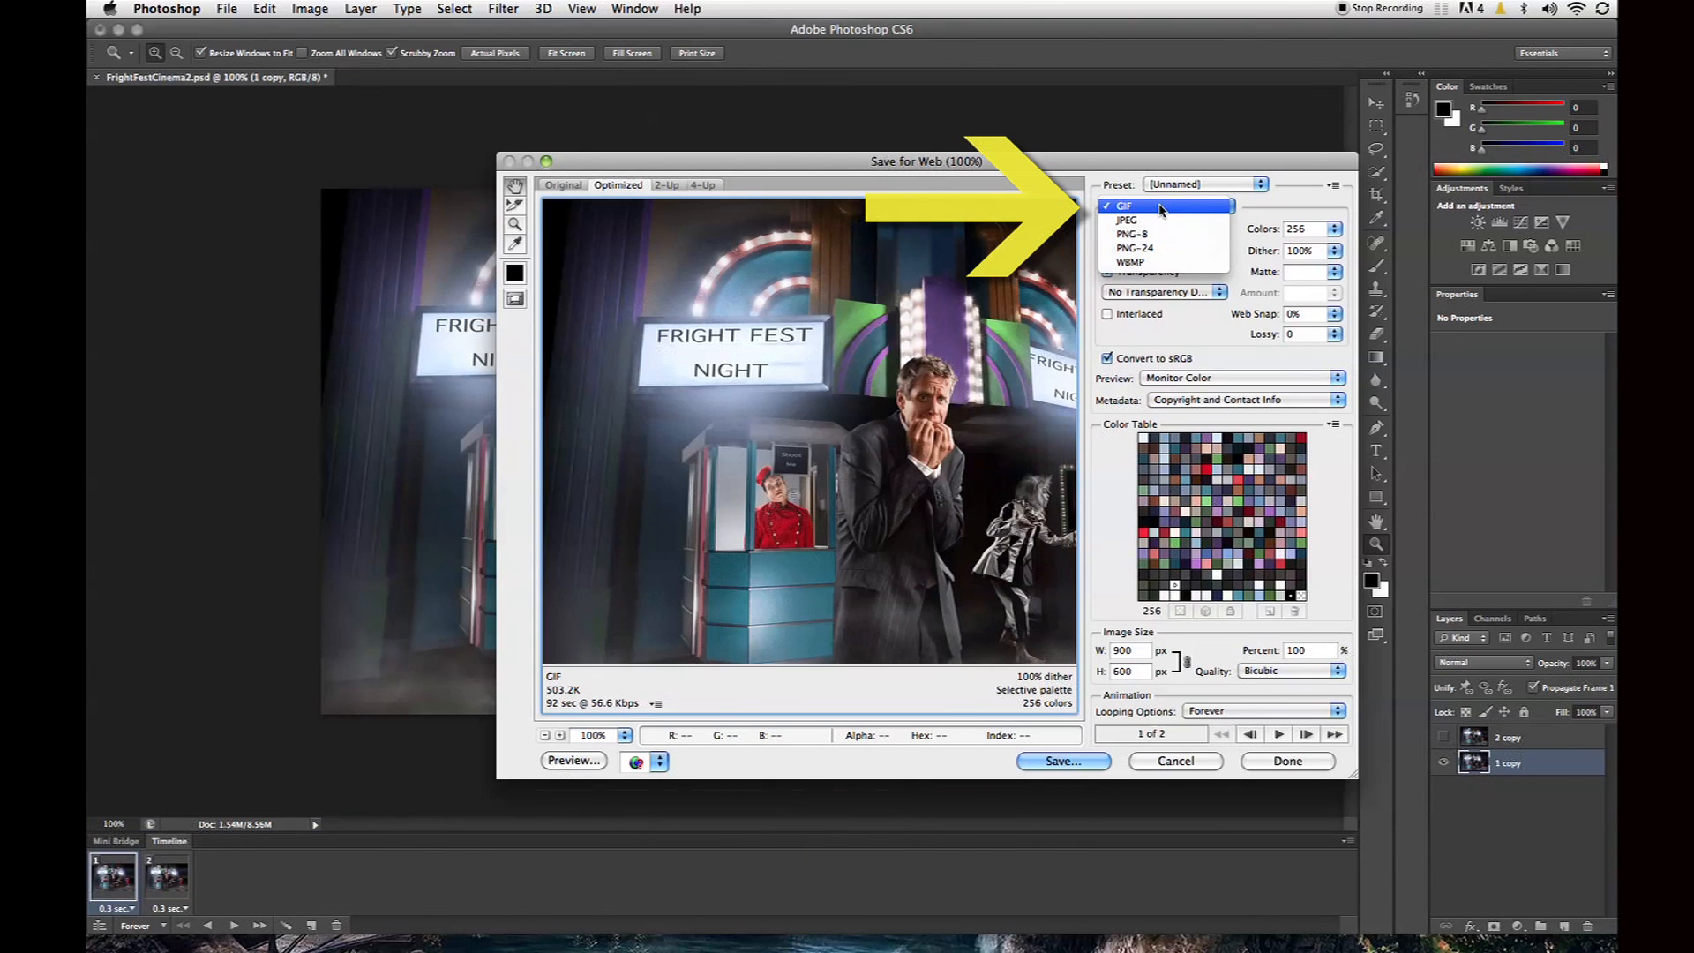
click(1160, 209)
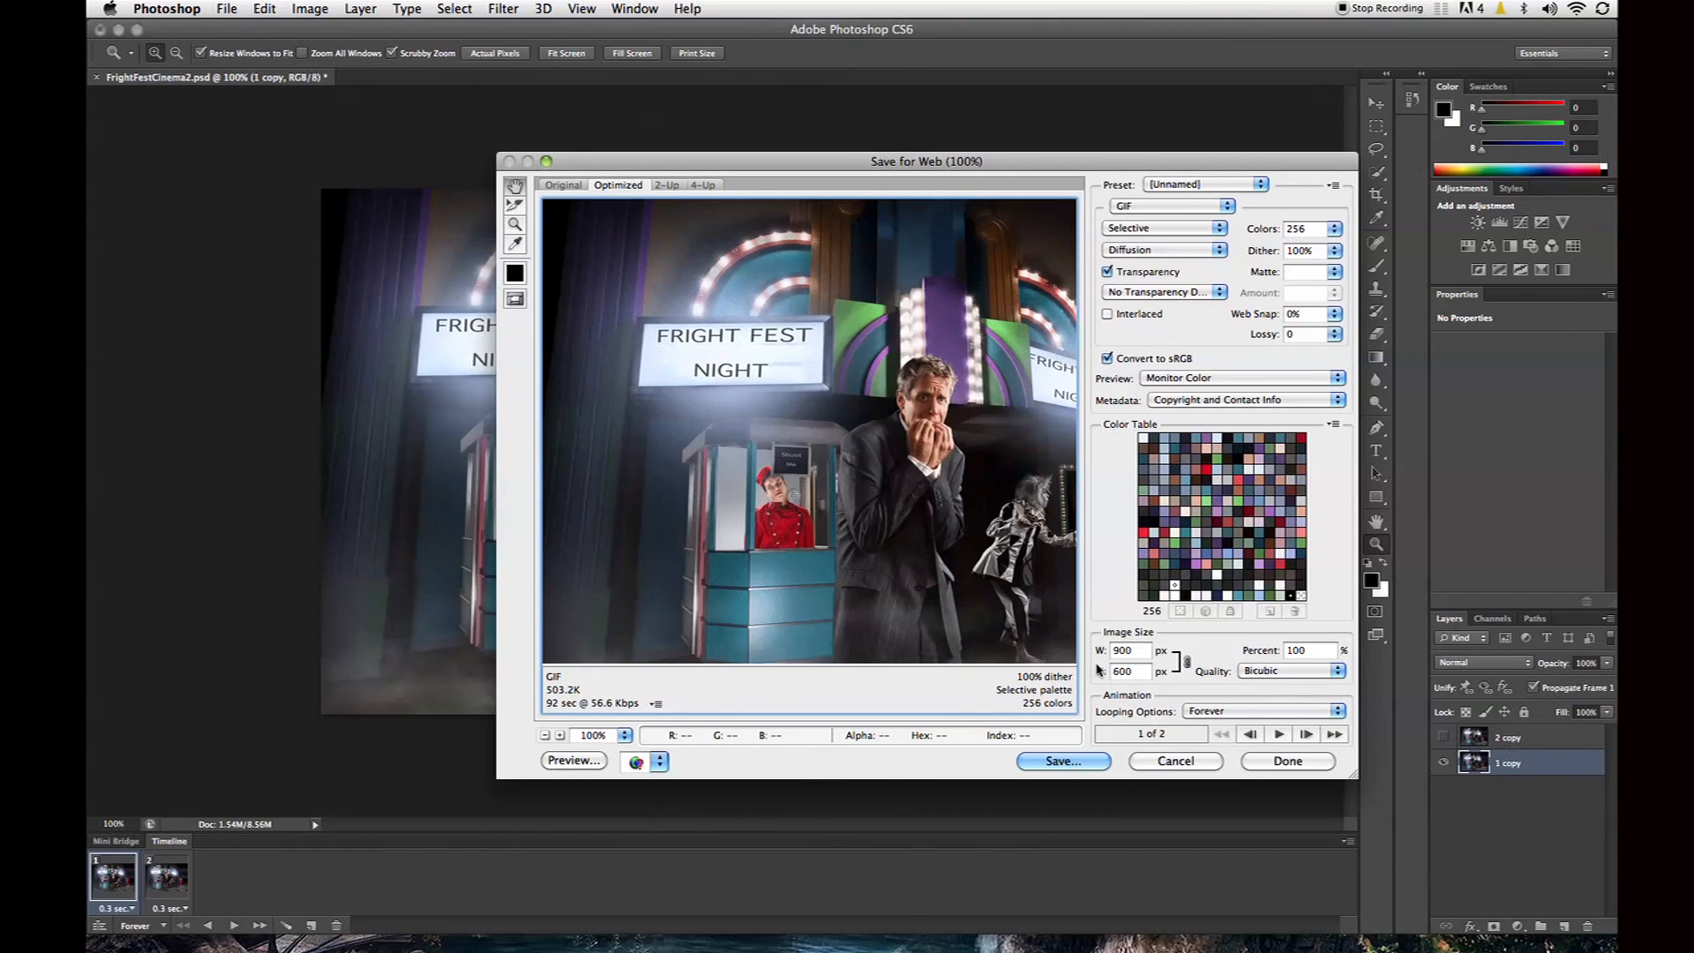
Step: Save the optimized image as FrightFestCinema3.gif in the Cinemagraphs folder and view it enlarged in the web browser
click(1084, 768)
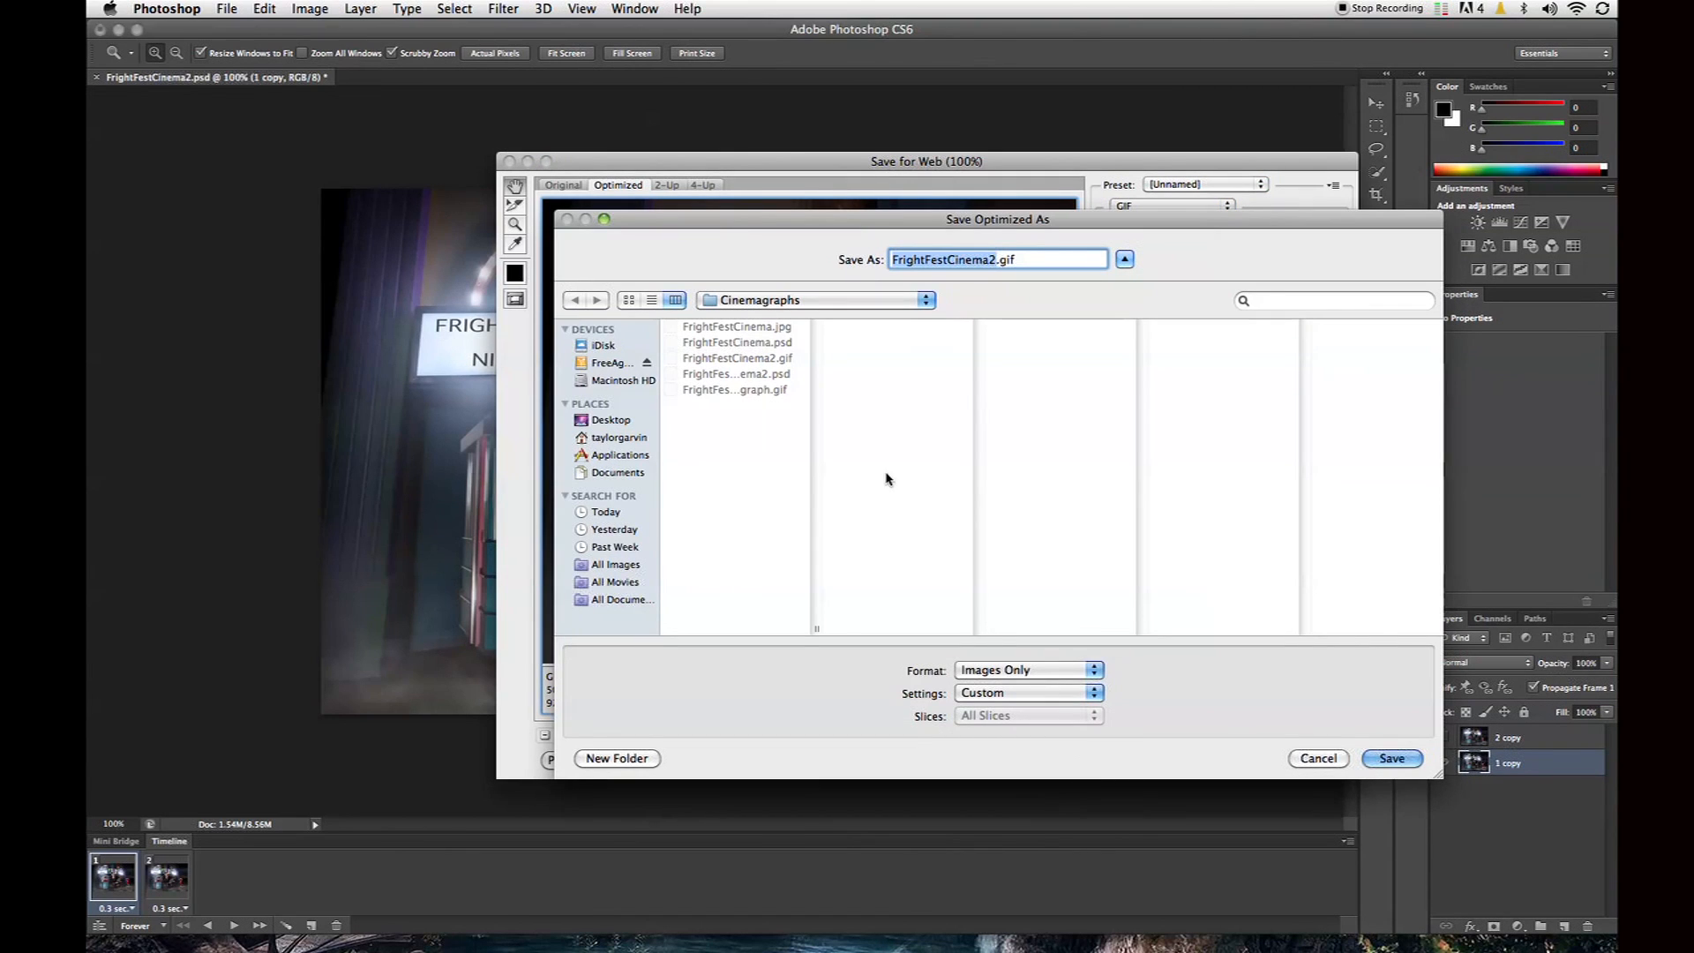
click(991, 259)
key(BackSpace)
text(3)
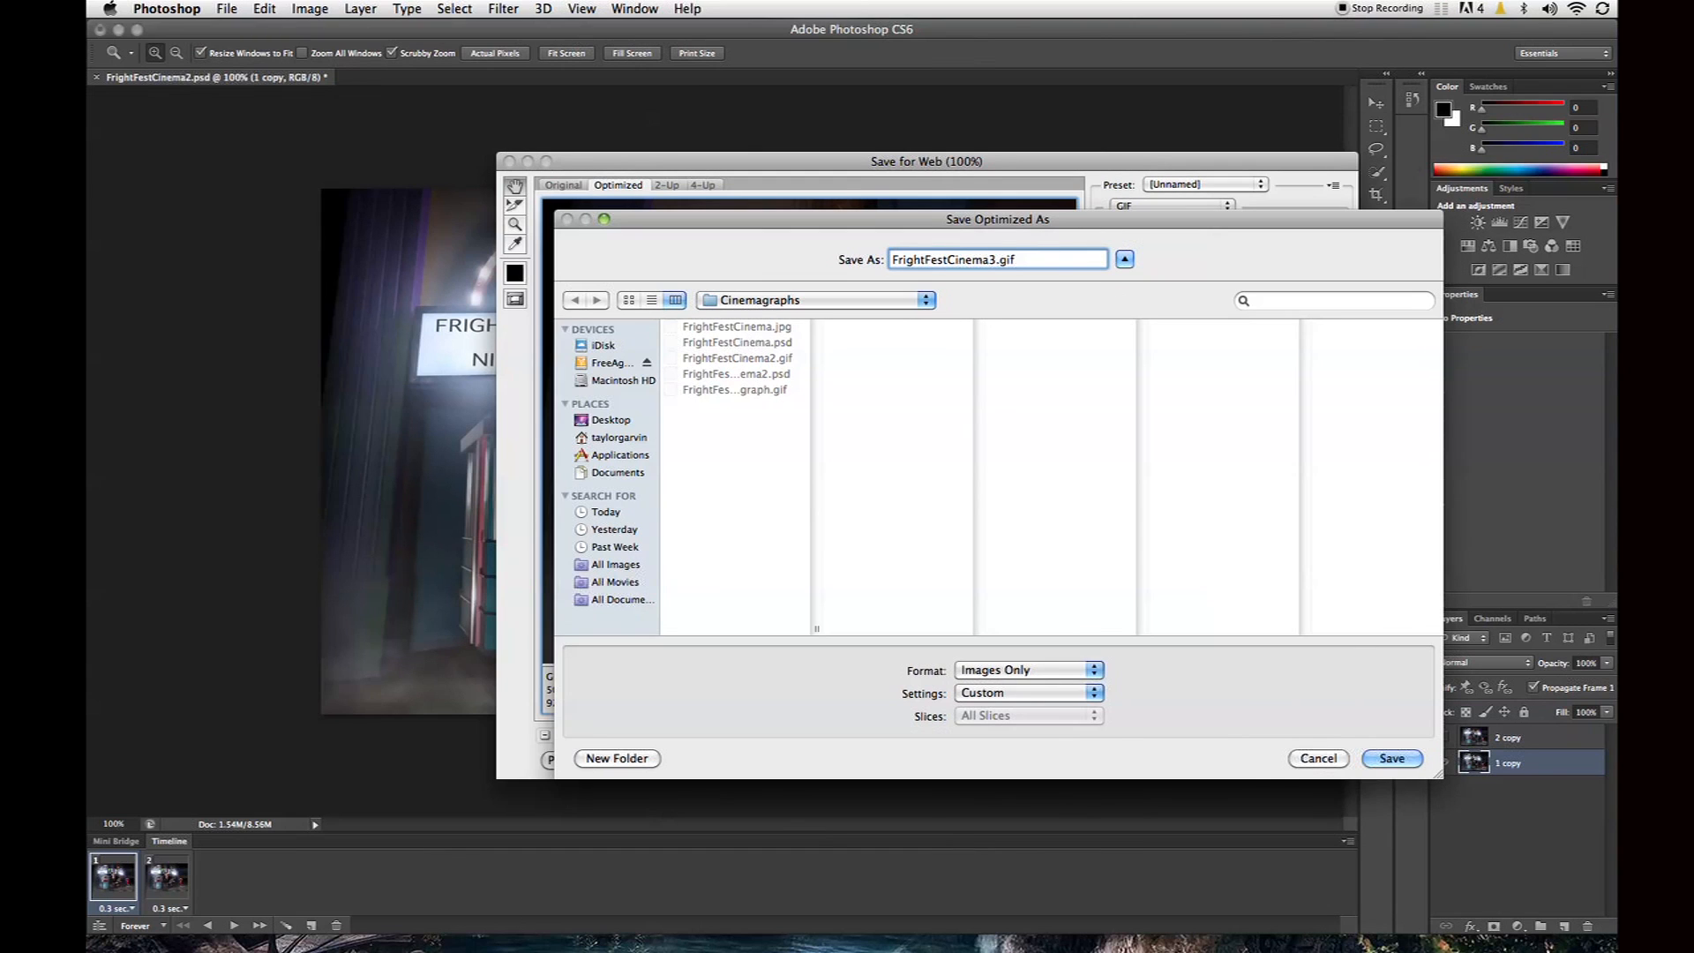
click(1394, 762)
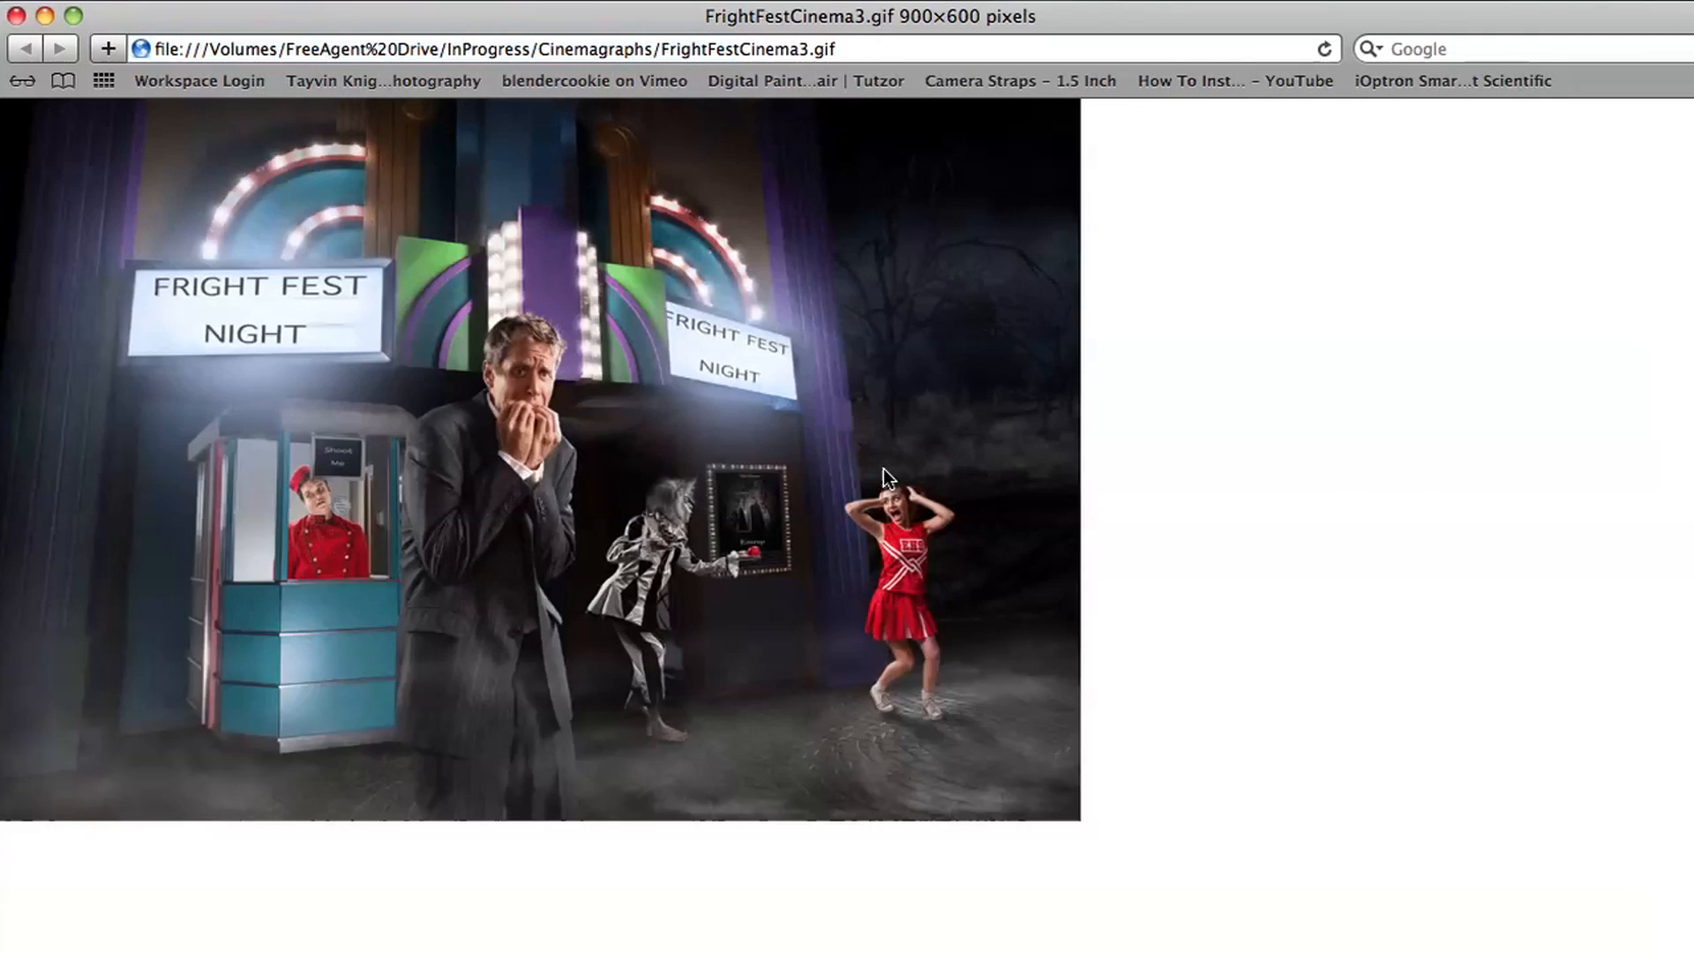
key(super+plus)
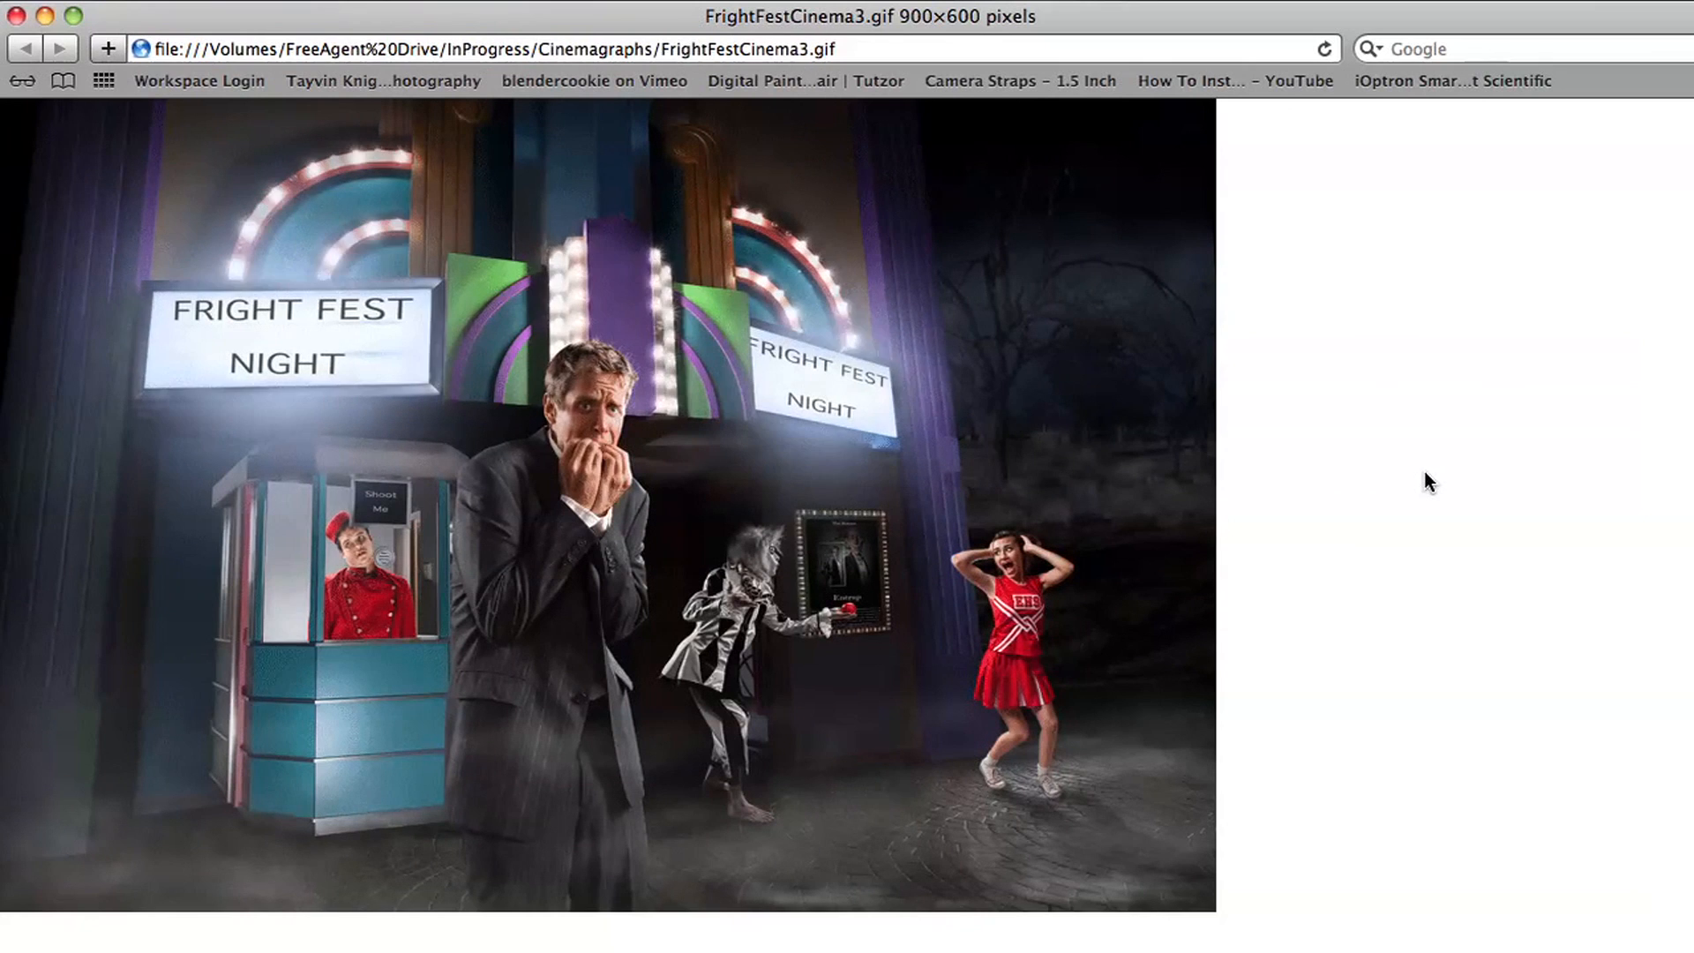